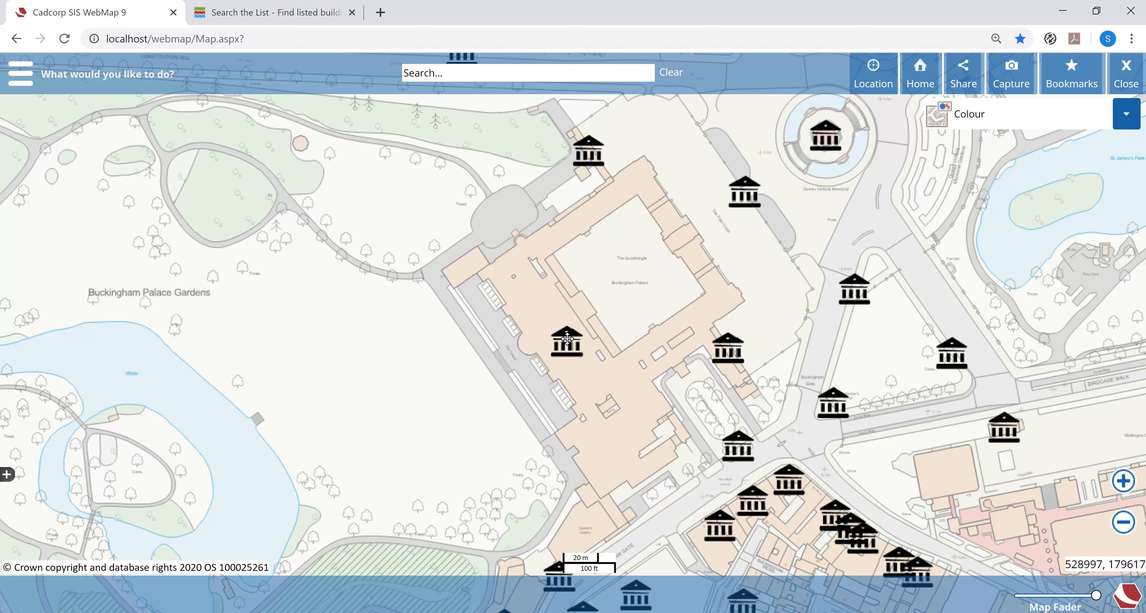
- Display the full listed building details for Buckingham Palace from its map marker
left_click(566, 339)
left_click(837, 240)
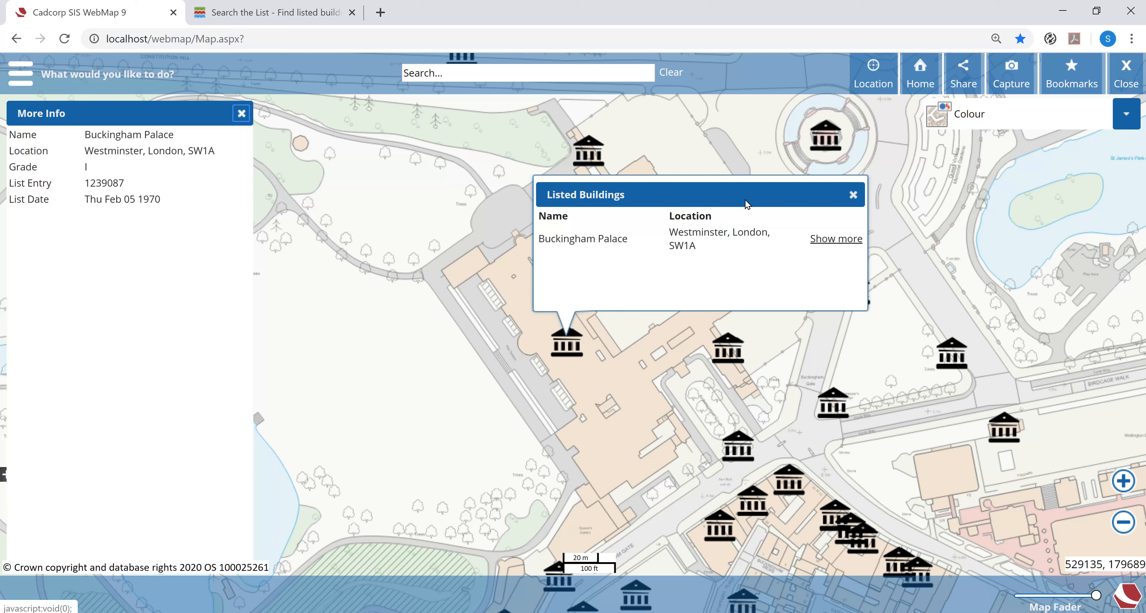
- Switch to the Historic England site, search the List for "Buckingham Palace" and open the Grade I Listing entry
left_click(264, 12)
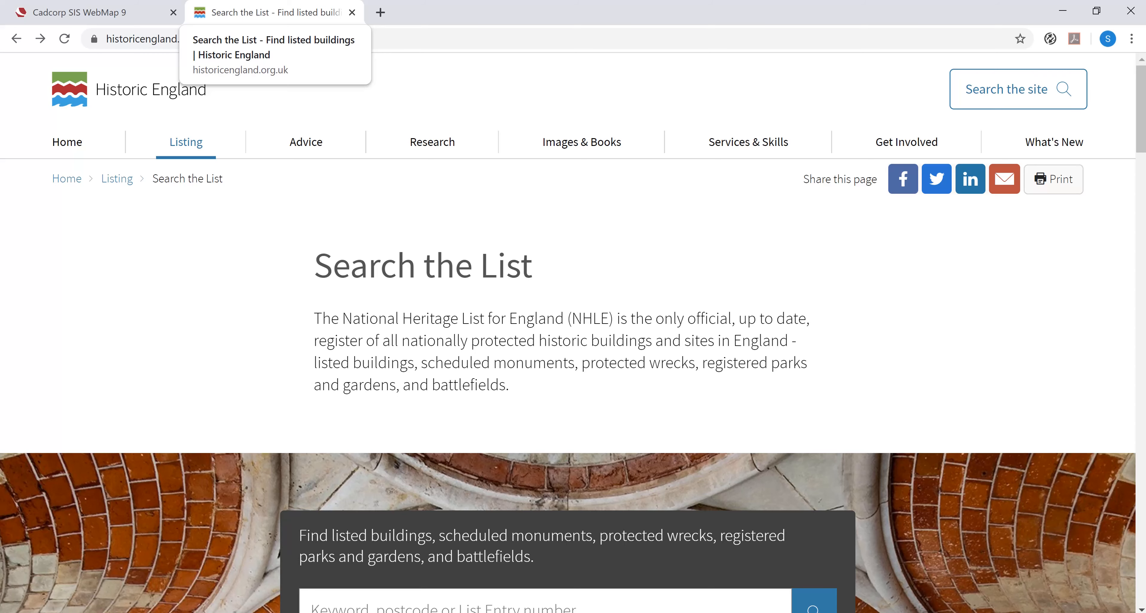
scroll(320, 258, "down", 3)
left_click(374, 456)
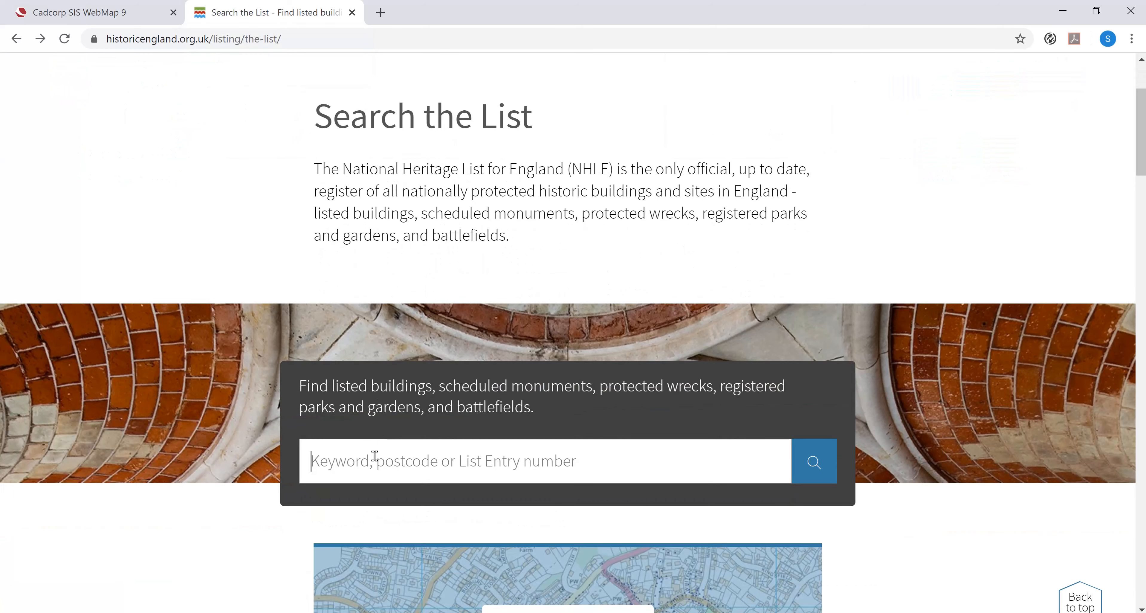
type("Bucking")
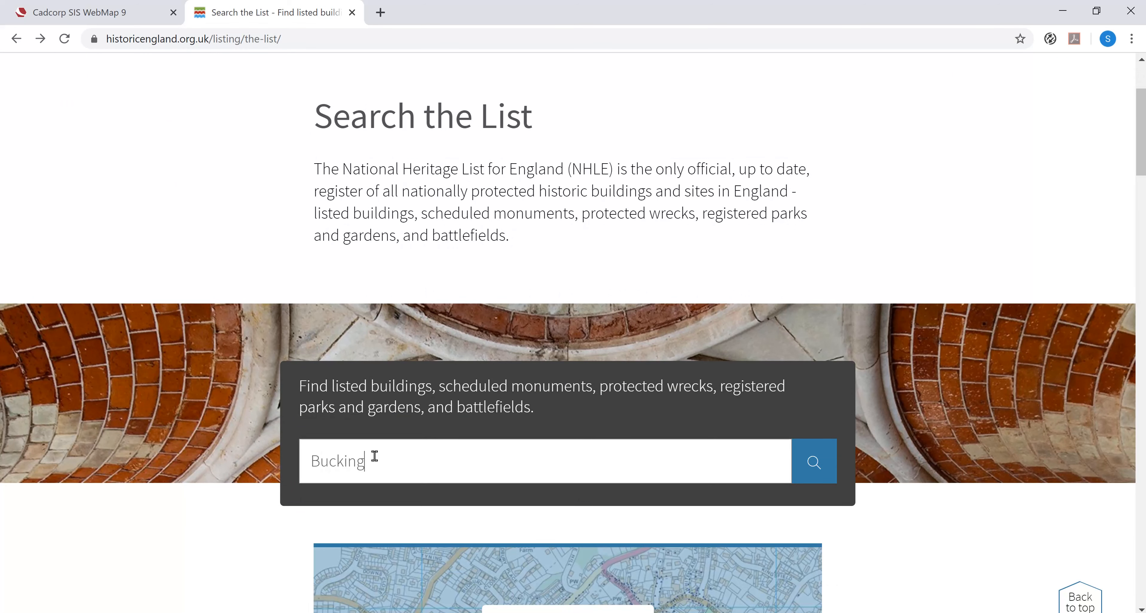
type("ham Palace")
key("Return")
scroll(374, 454, "down", 8)
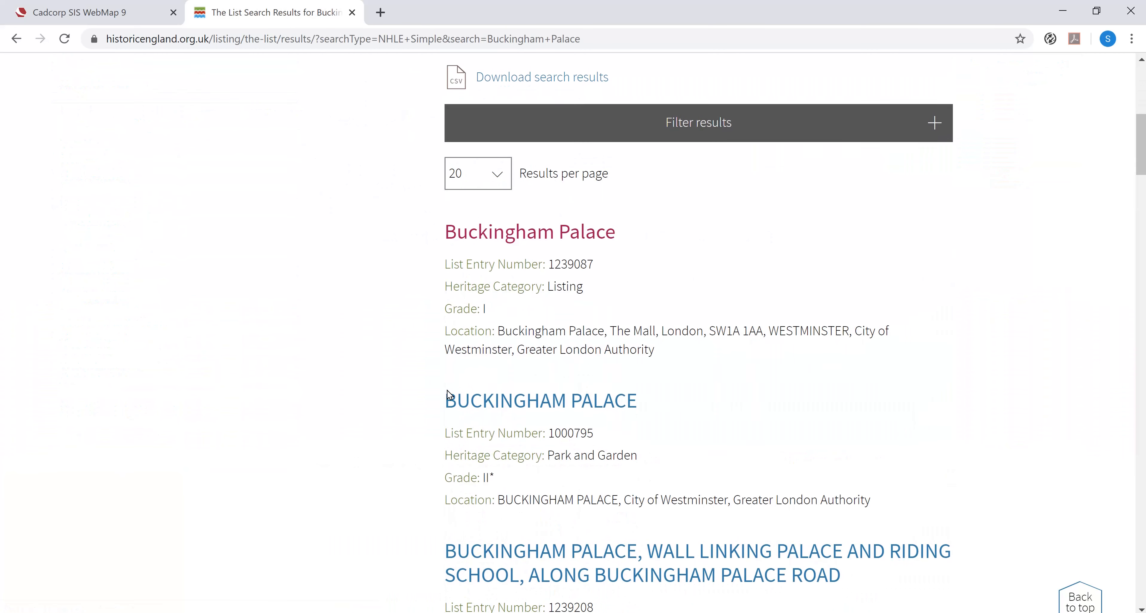
left_click(513, 243)
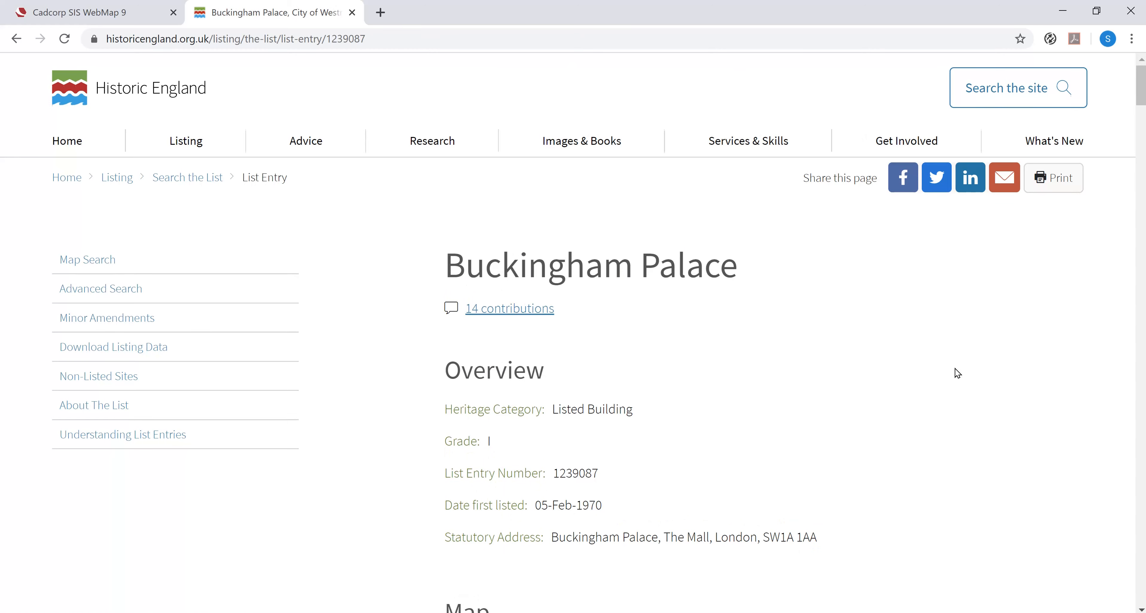
- Examine the Buckingham Palace list entry, including its map, details and sources, and the structure of its web address
scroll(957, 373, "down", 15)
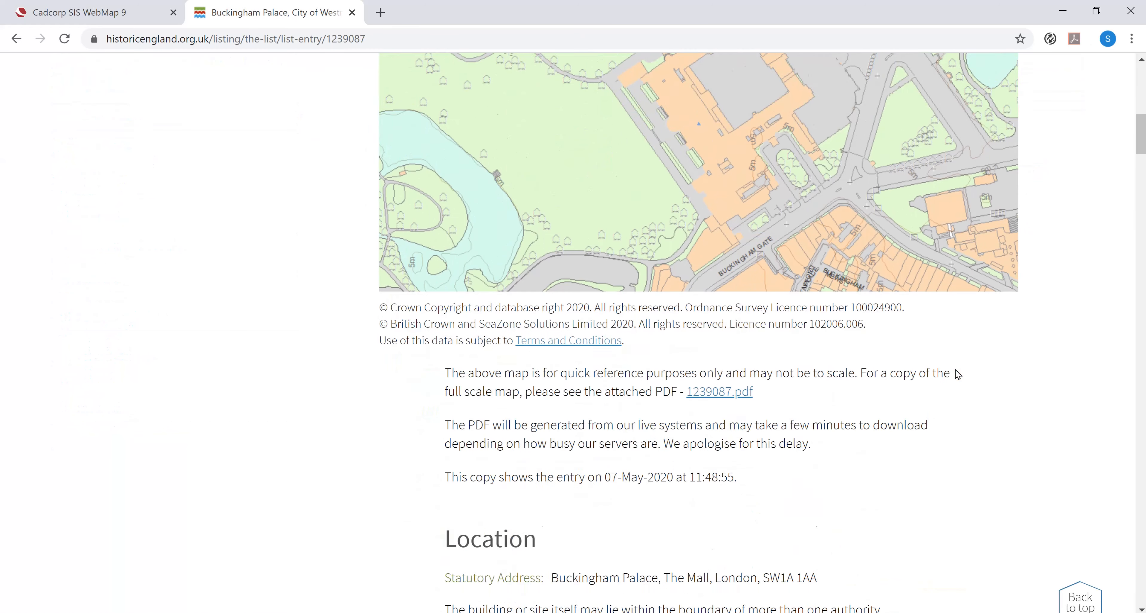
scroll(957, 373, "down", 15)
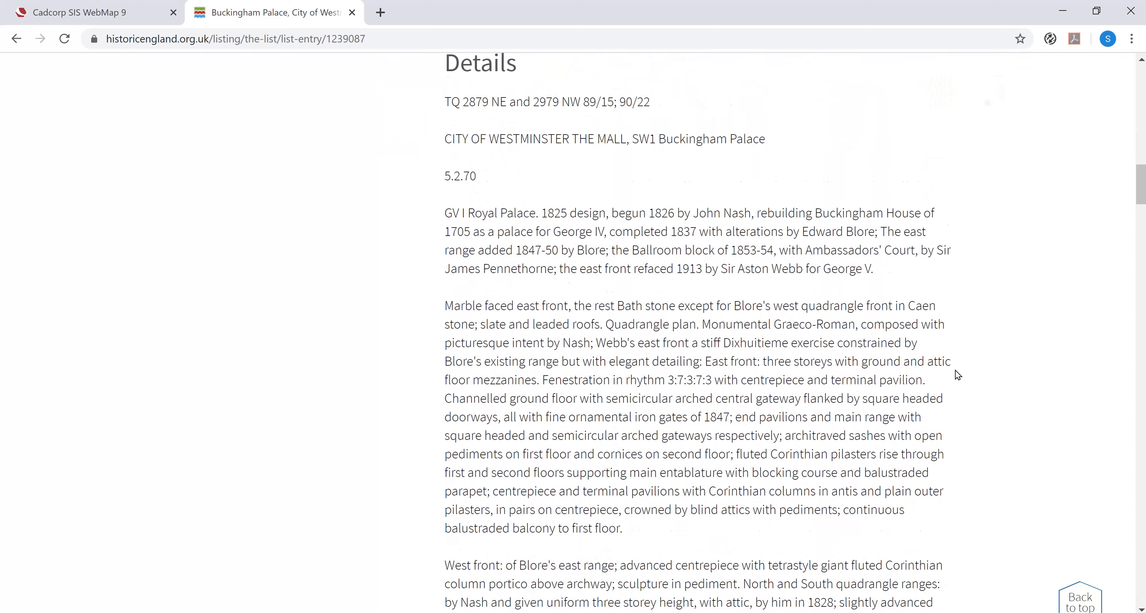
scroll(957, 374, "down", 10)
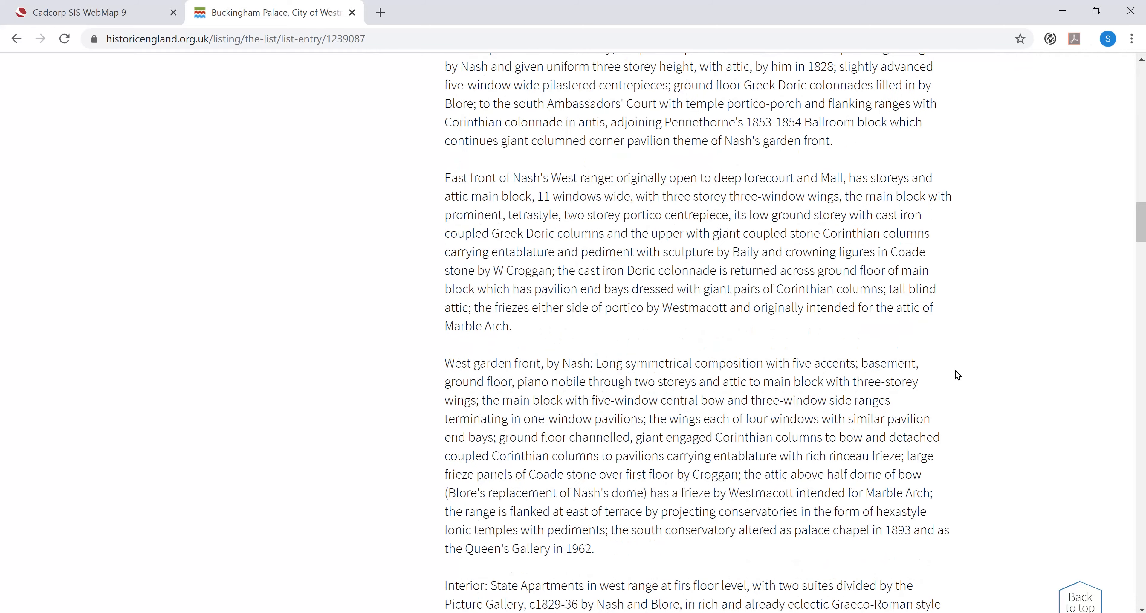
scroll(958, 375, "down", 2)
scroll(958, 375, "down", 15)
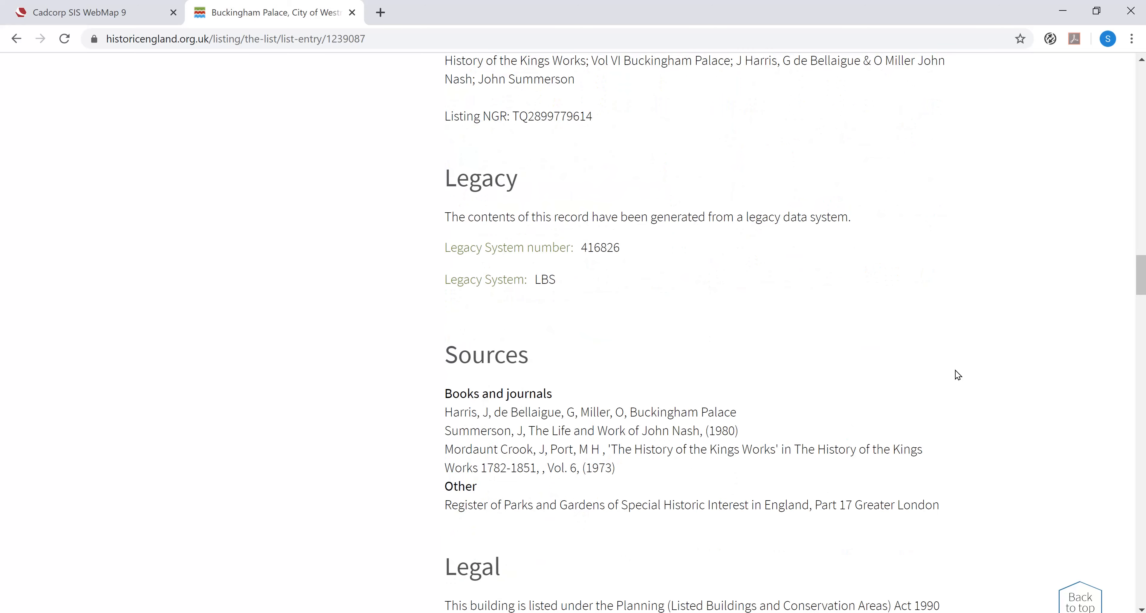
scroll(957, 375, "up", 20)
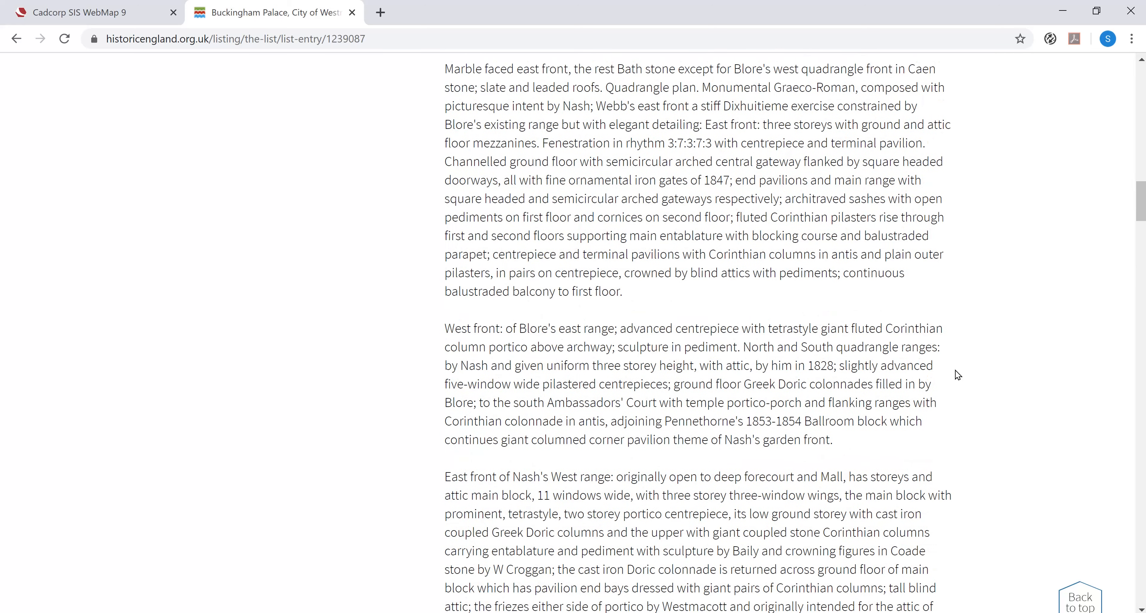
scroll(957, 375, "up", 20)
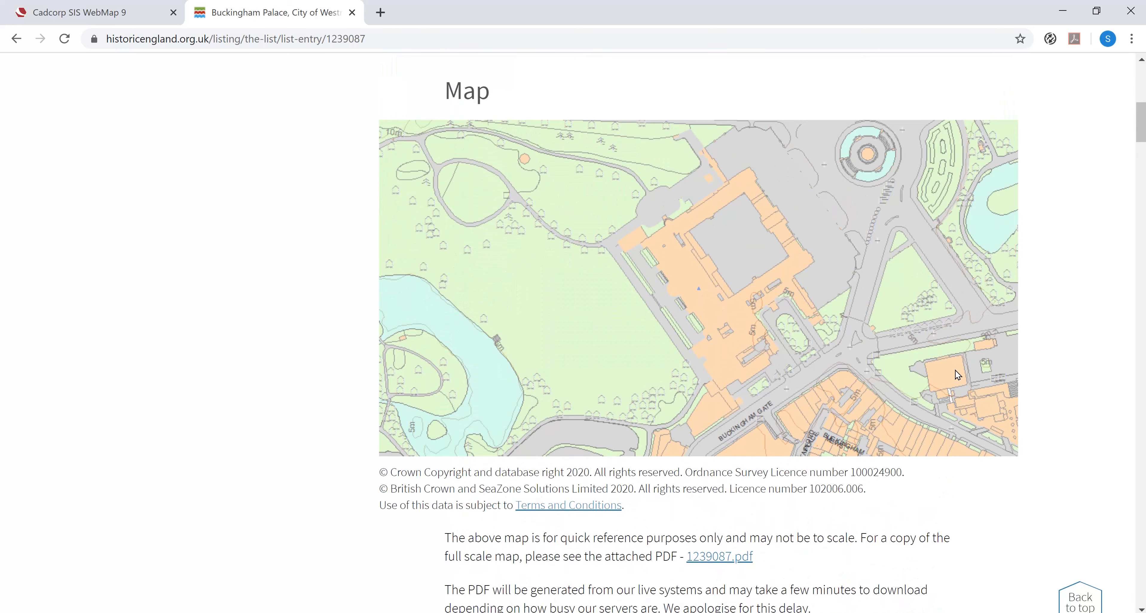
scroll(958, 375, "up", 10)
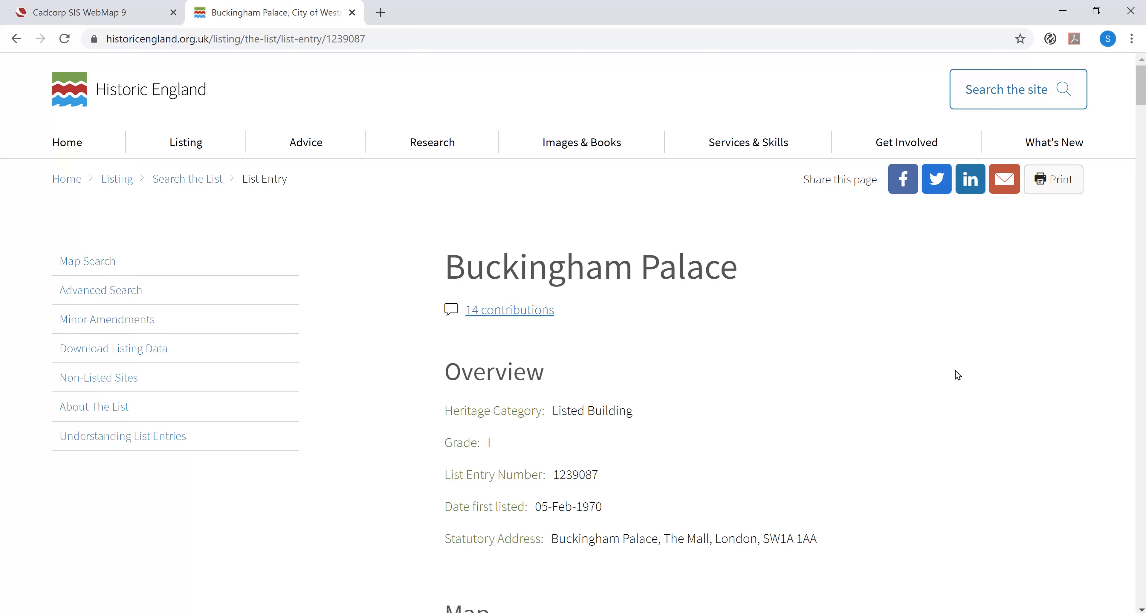
left_click(532, 39)
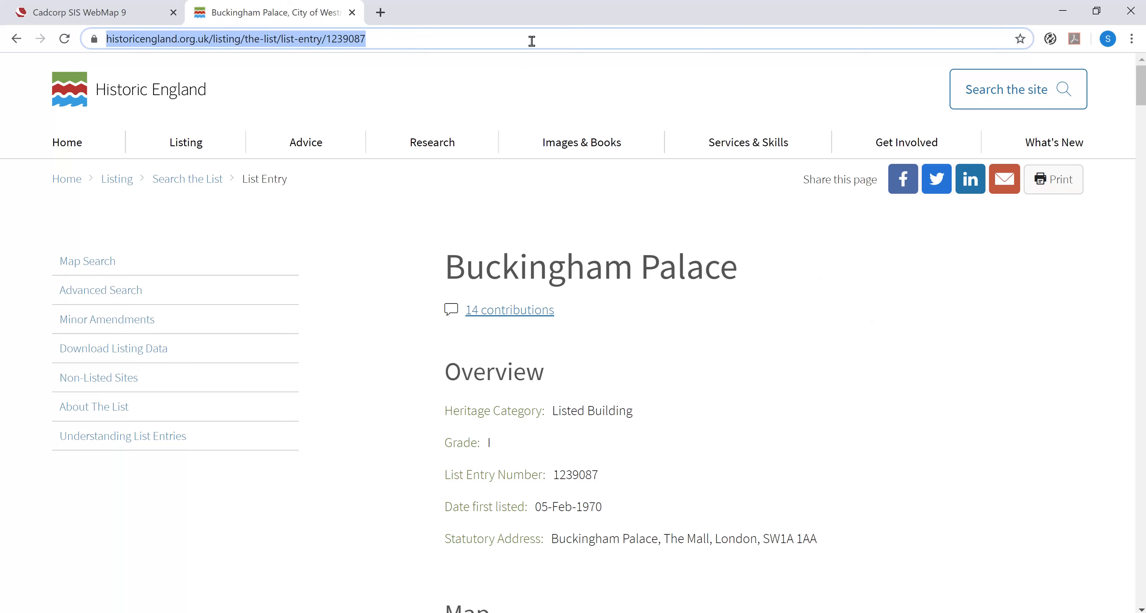
left_click(532, 40)
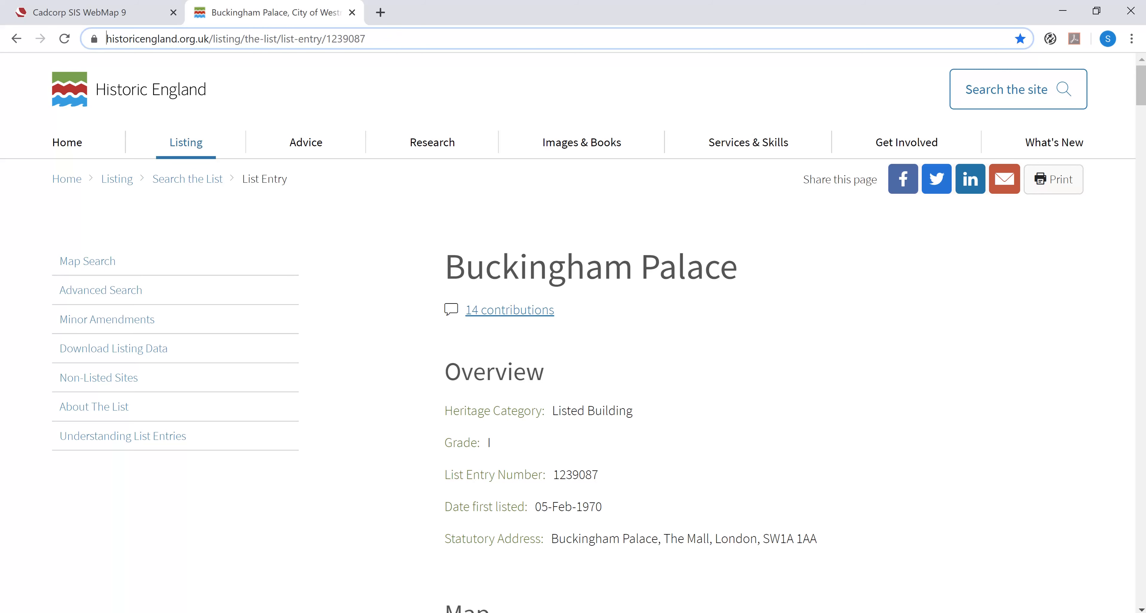
- In Cadcorp SIS Desktop, start a new expression column in the Listed Buildings schema and begin it with an opening double quote
left_click(141, 21)
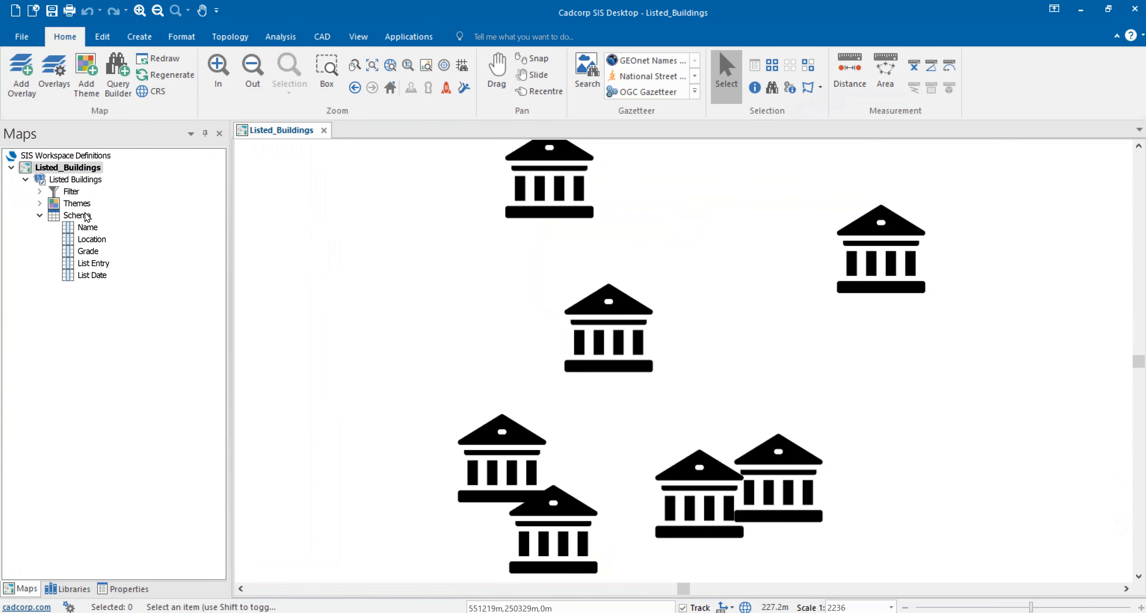
right_click(85, 216)
left_click(123, 260)
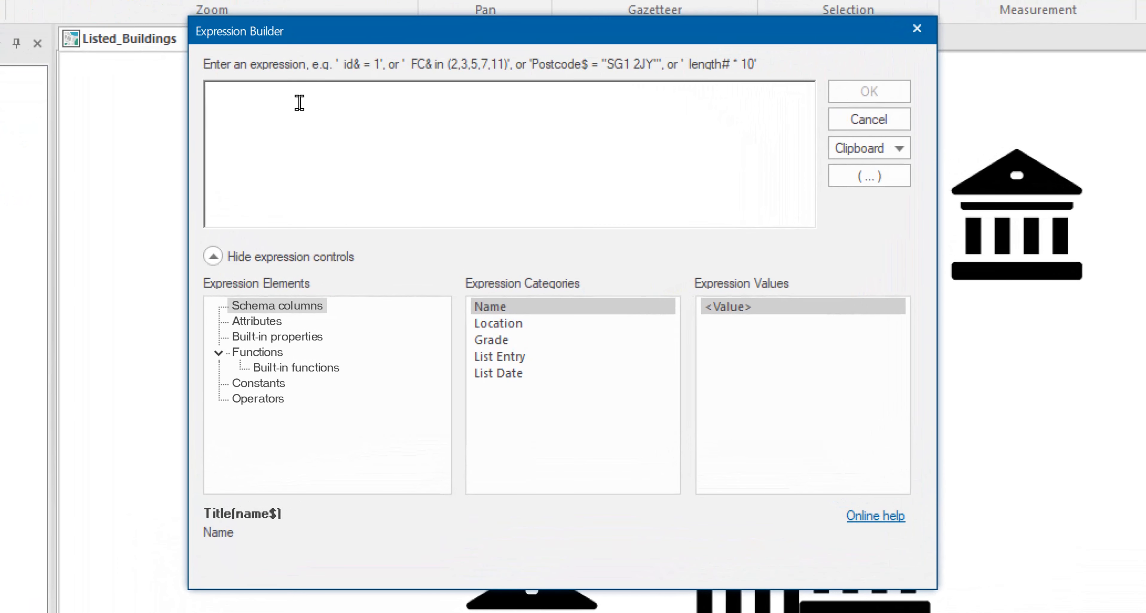
type("\"")
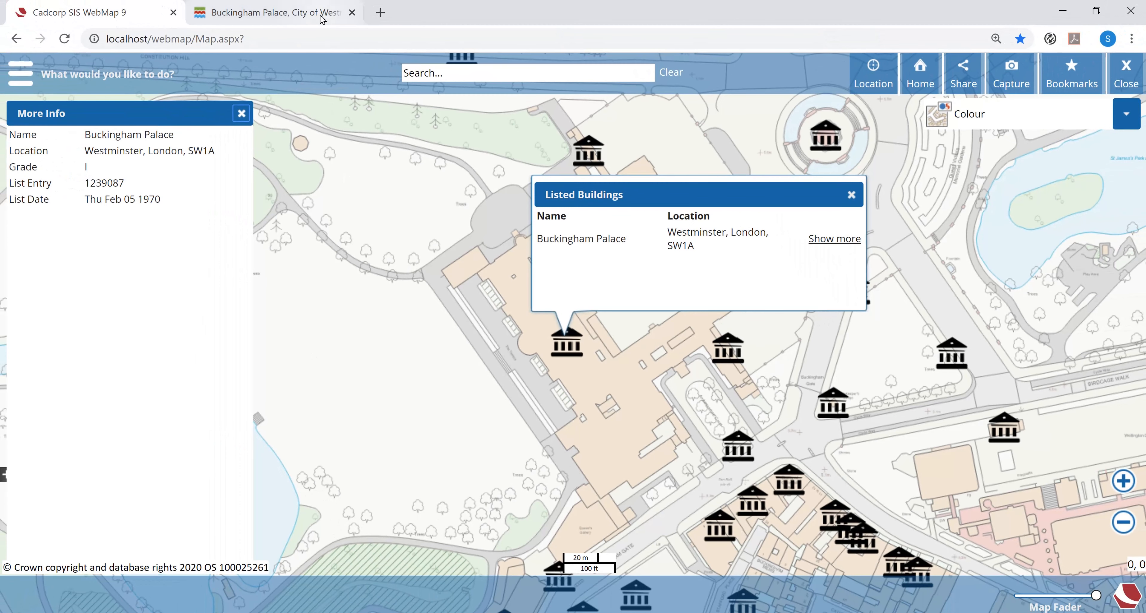
left_click(276, 13)
left_click(169, 42)
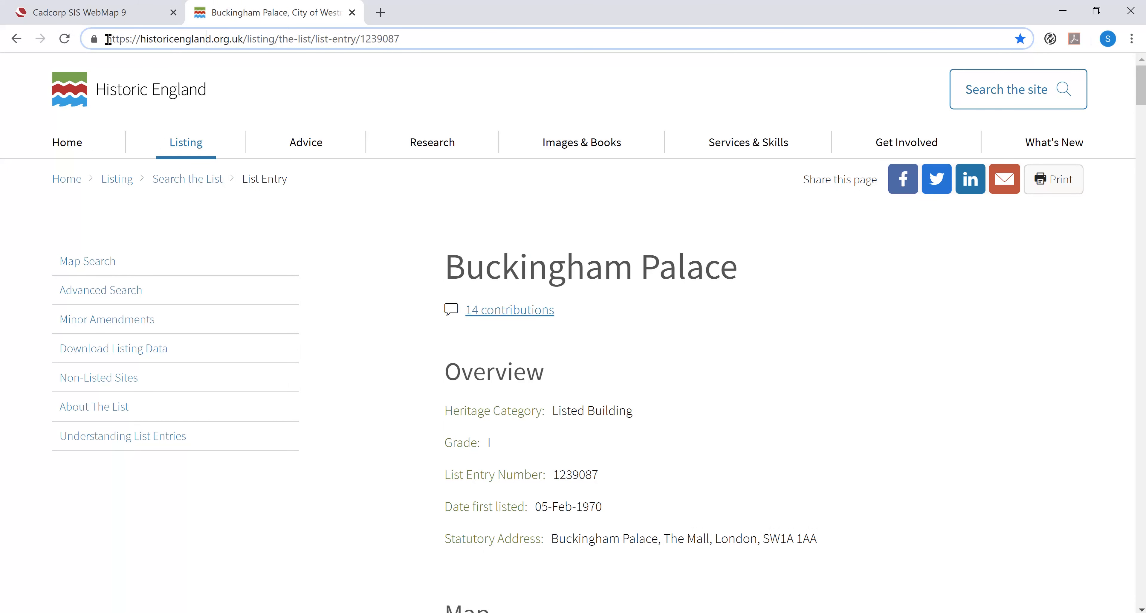
left_click_drag(105, 39, 360, 36)
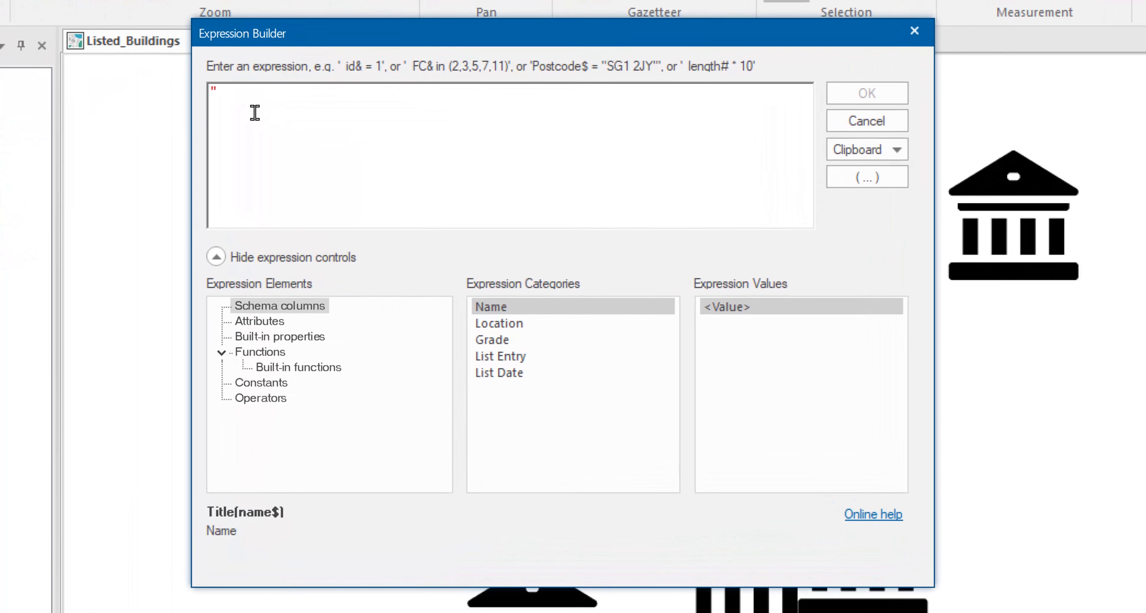
type("https://historicengland.org.uk/listing/the-list/list-entry/")
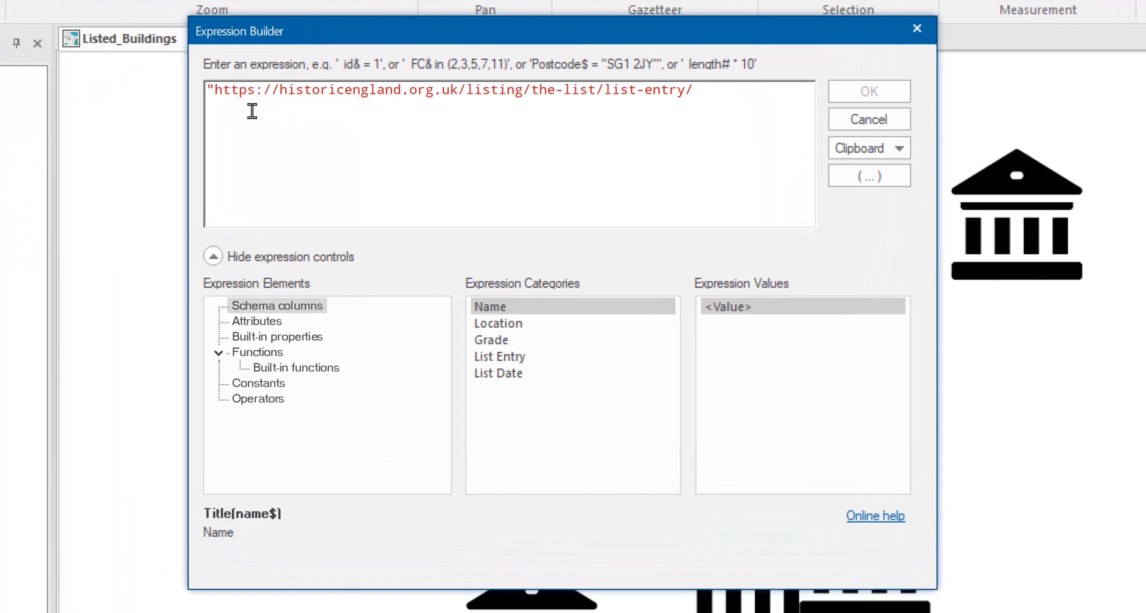
type("\"")
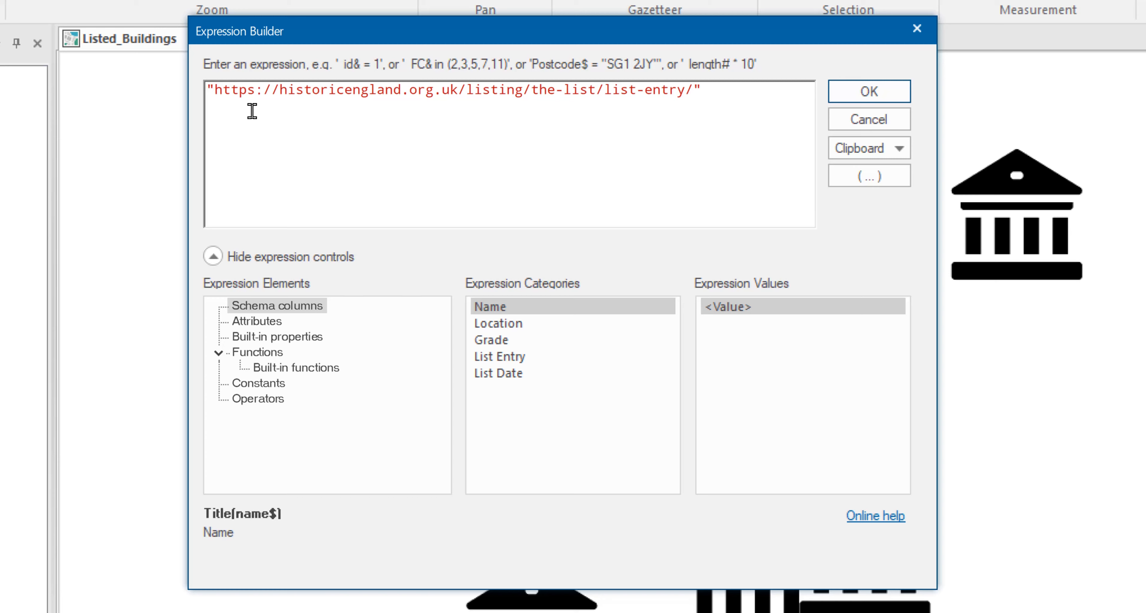
- Append a + operator and the List Entry column value (listentry&) on new lines of the expression
key("Return")
type("+")
key("Return")
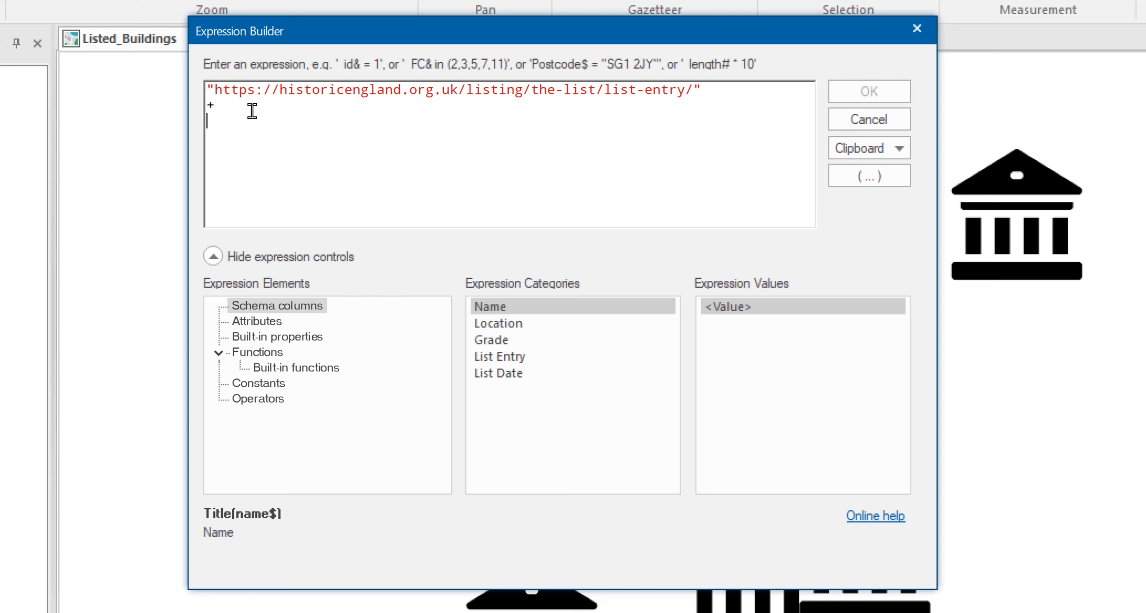
left_click(492, 357)
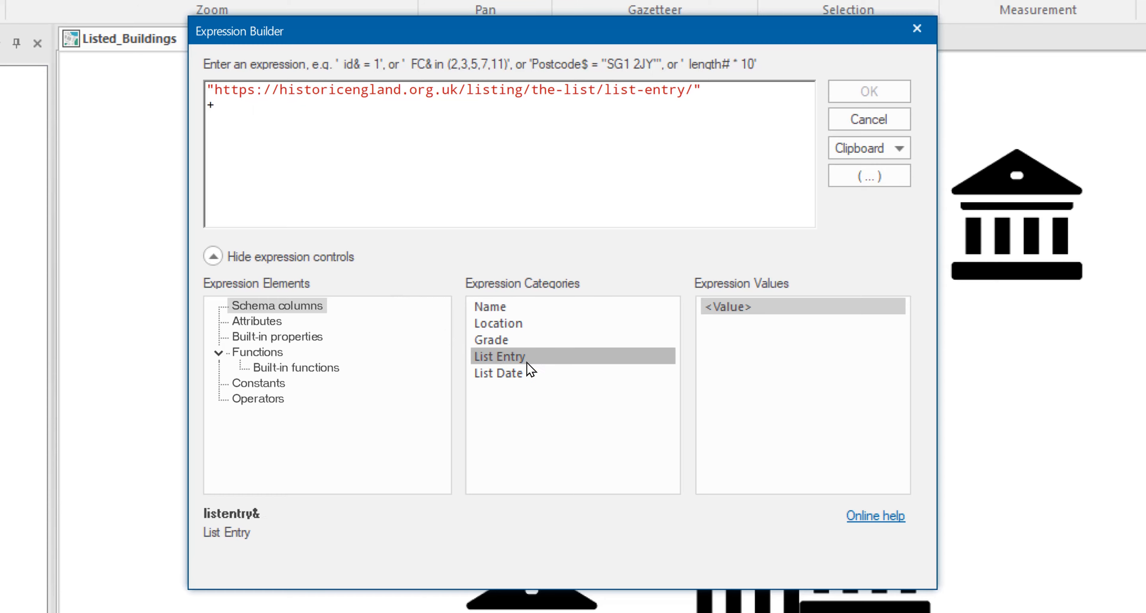
double_click(756, 317)
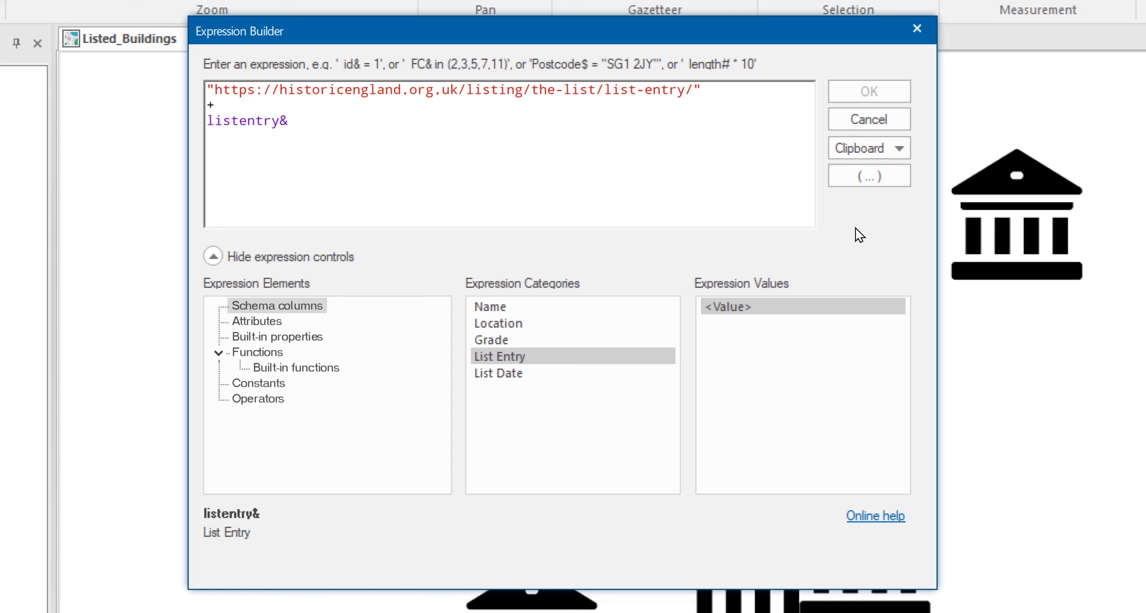
- Convert the list entry number to text as str(listentry&) and accept the expression
left_click(209, 124)
type("str")
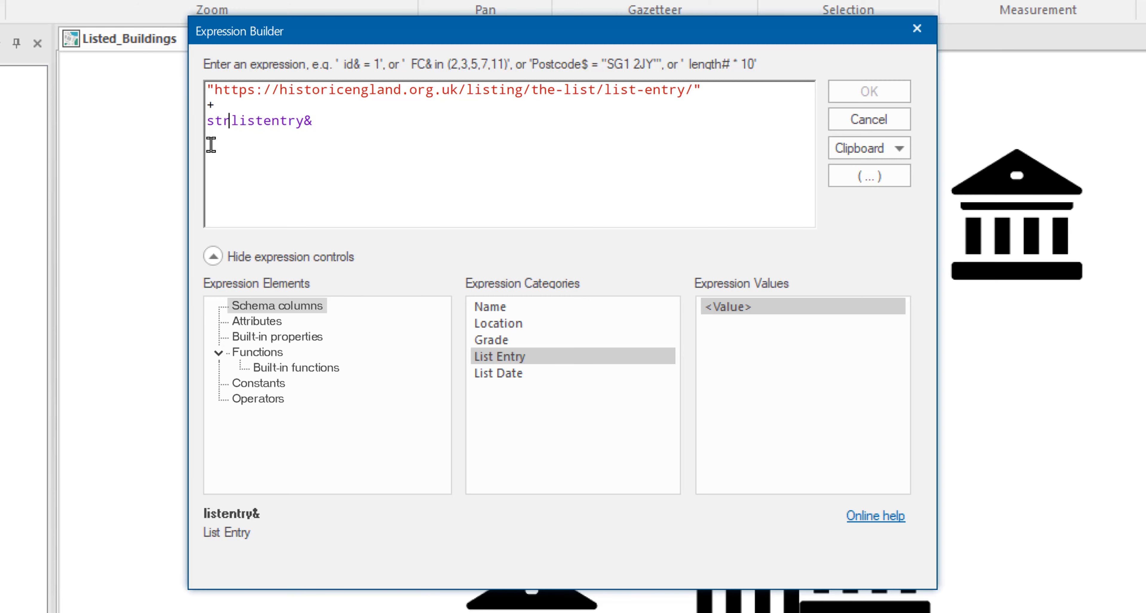
type("(")
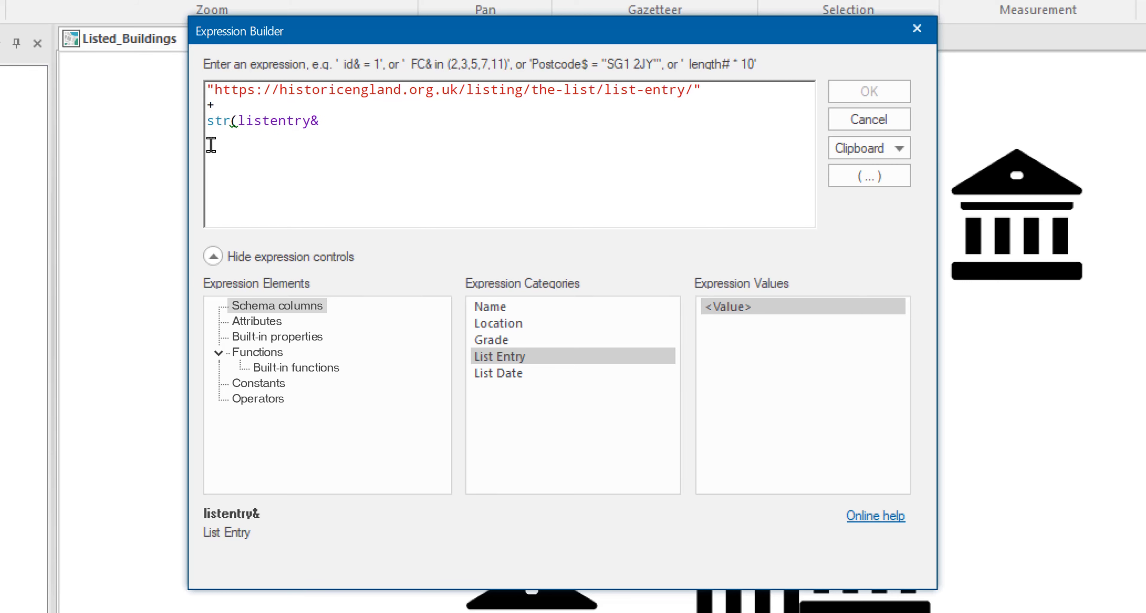
left_click(351, 123)
type(")")
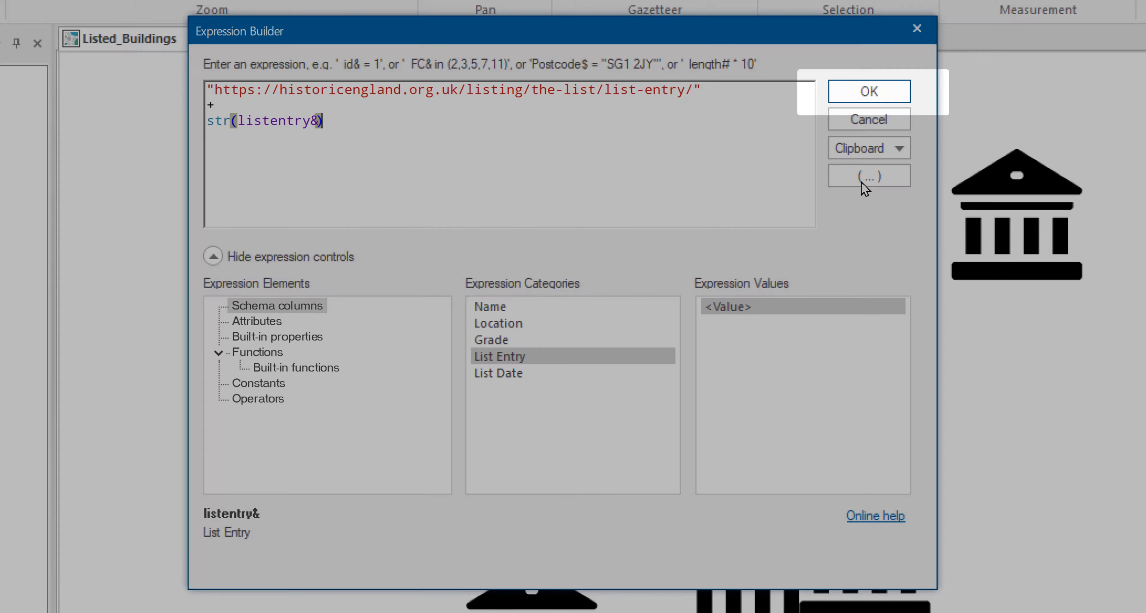
left_click(864, 92)
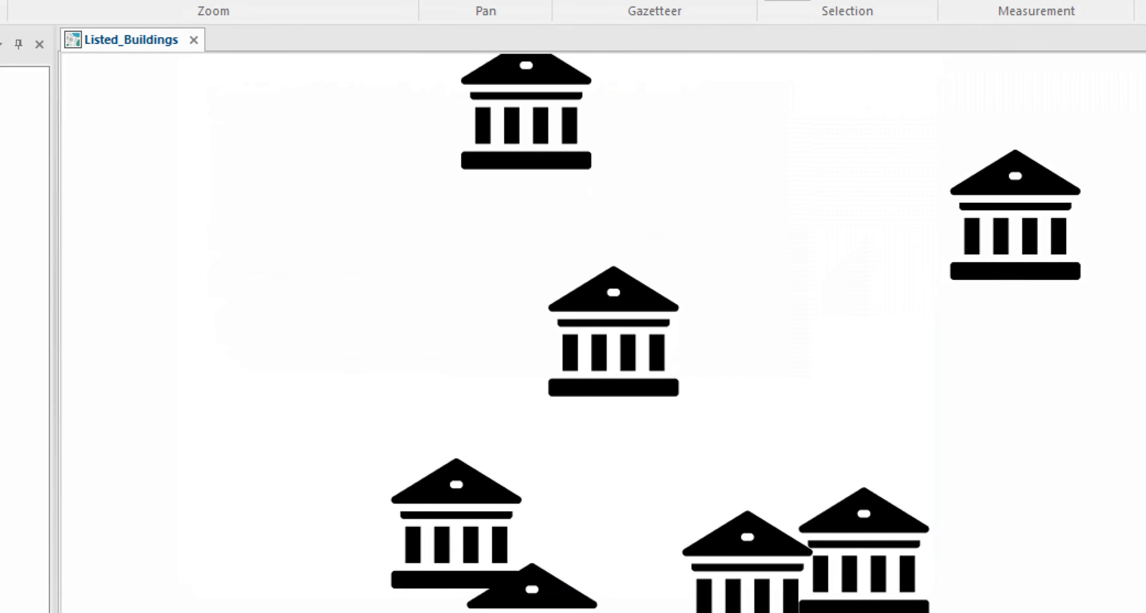
- Rename the new expression column in the Listed Buildings schema to Hyperlink
right_click(103, 290)
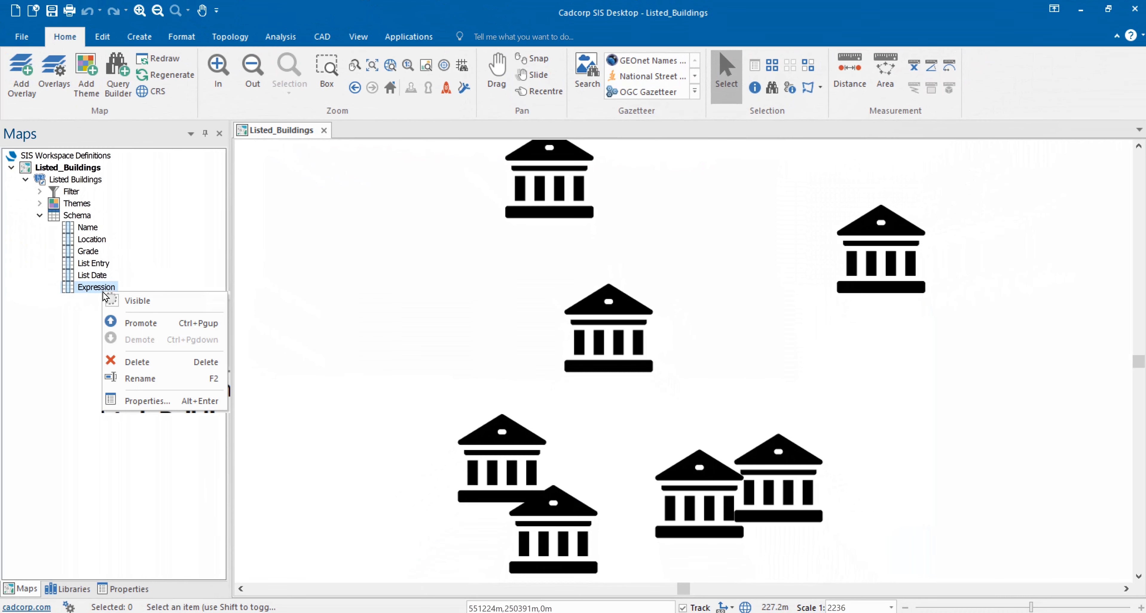
left_click(141, 378)
type("Hyperlink")
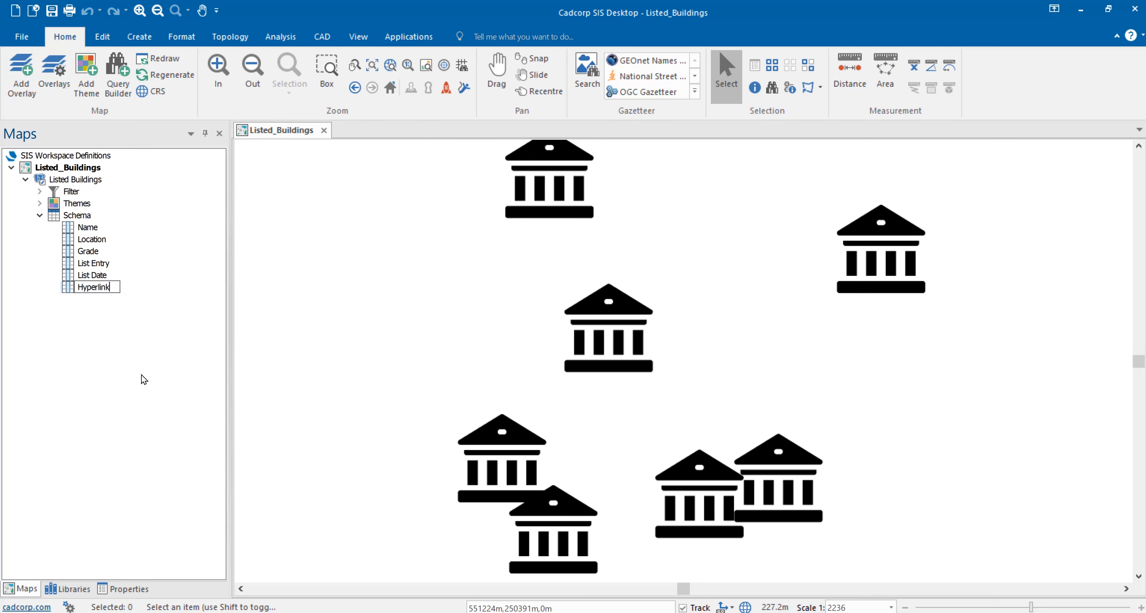
key("Return")
- Save the Listed_Buildings workspace and switch back to the Cadcorp SIS WebMap page in the browser
left_click(81, 171)
right_click(82, 175)
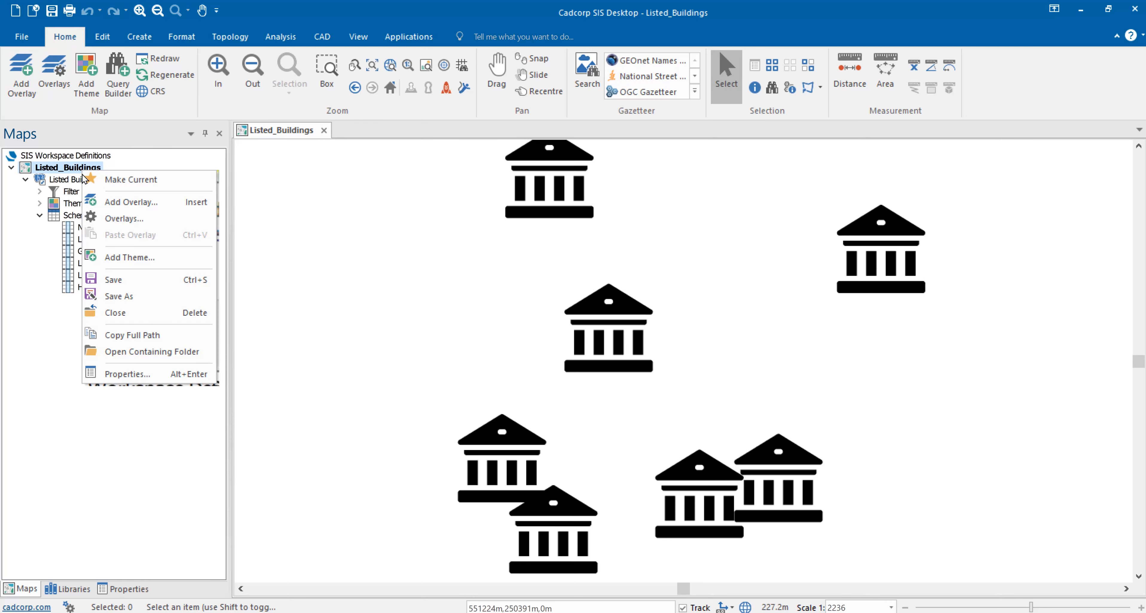
left_click(129, 279)
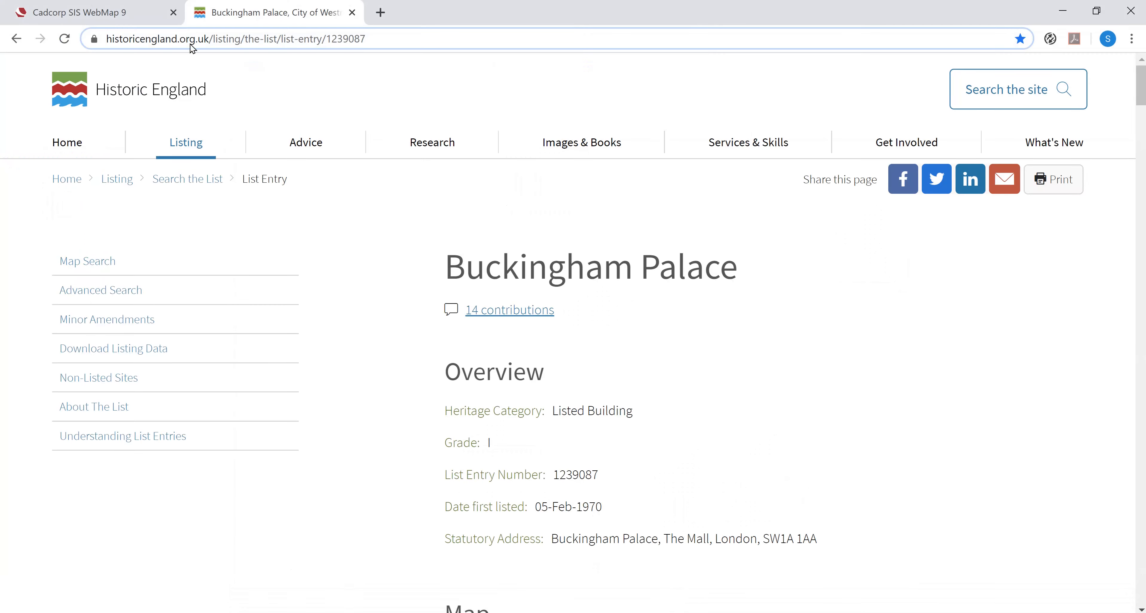
left_click(121, 13)
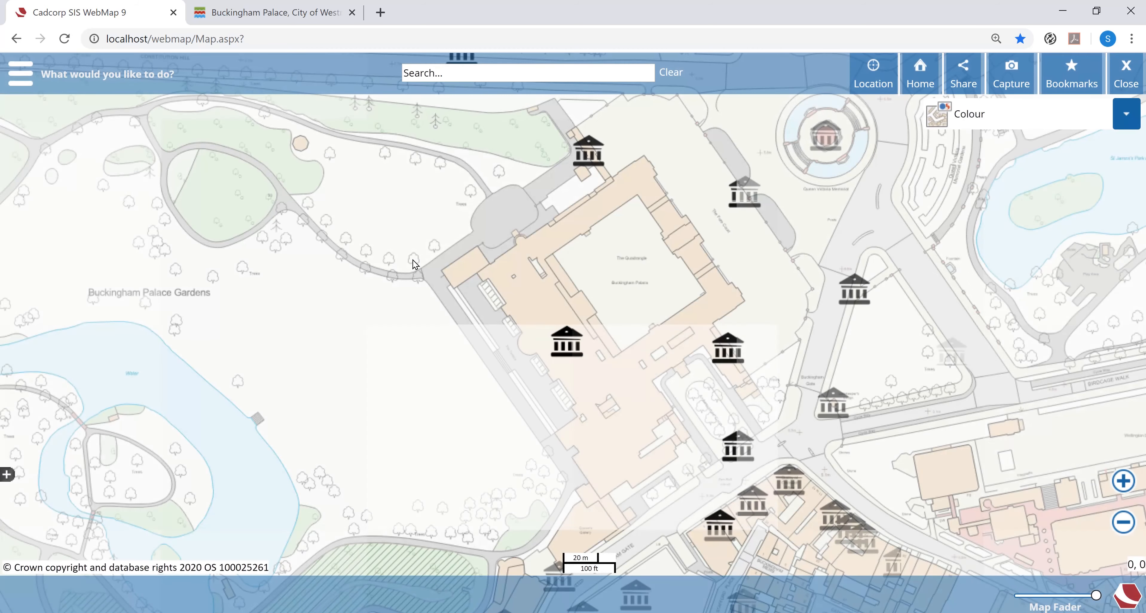
- Open Buckingham Palace's full details on the map, follow its Hyperlink to the Historic England list entry, and return to the WebMap page
left_click(569, 344)
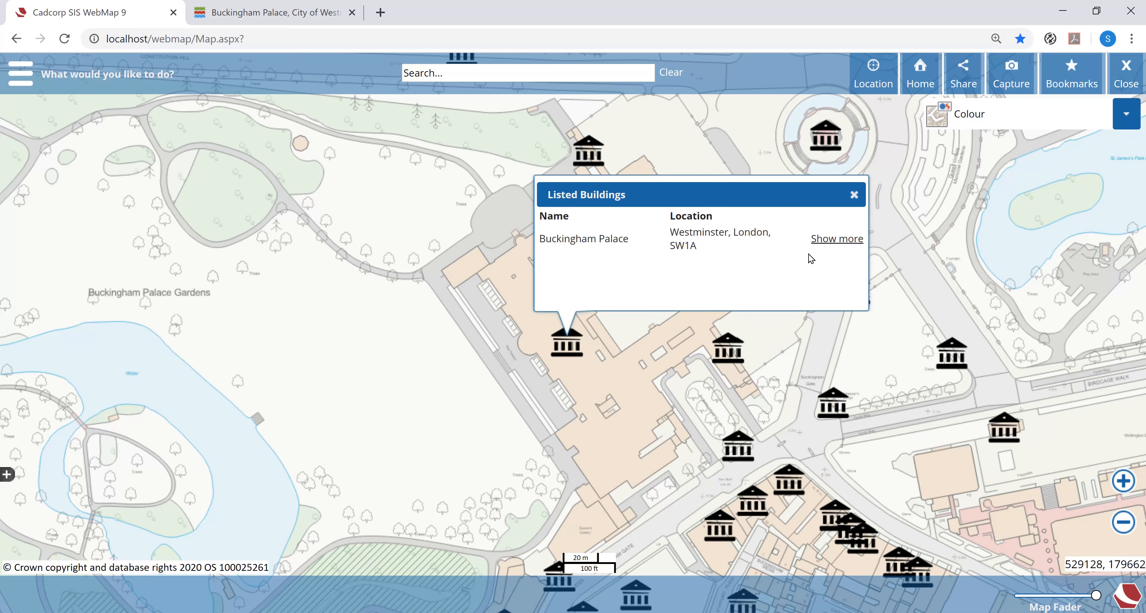
left_click(836, 241)
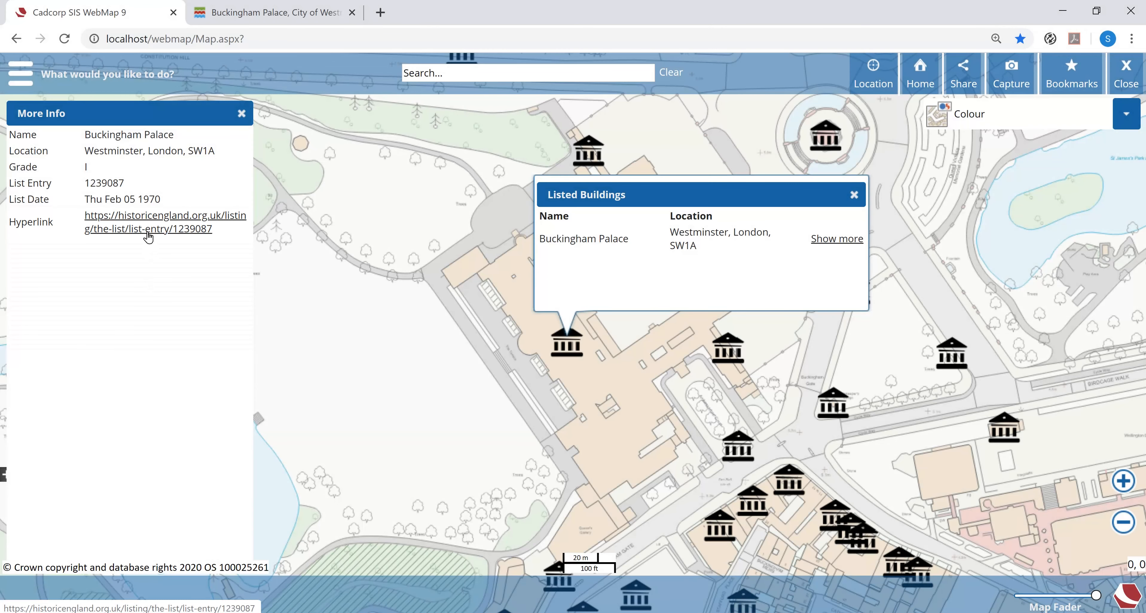
left_click(148, 229)
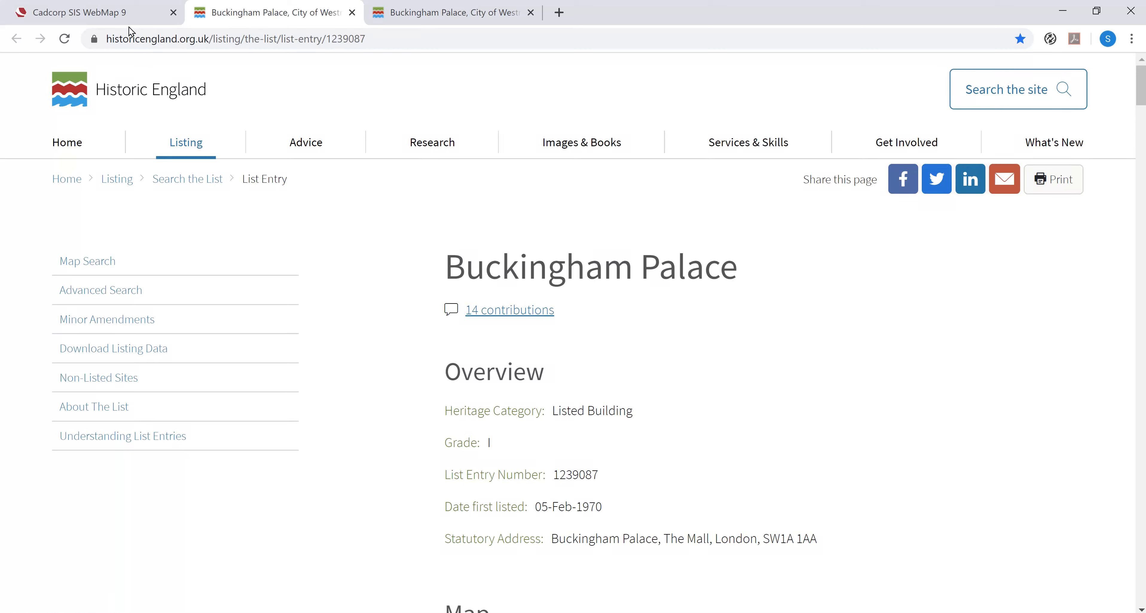
left_click(126, 18)
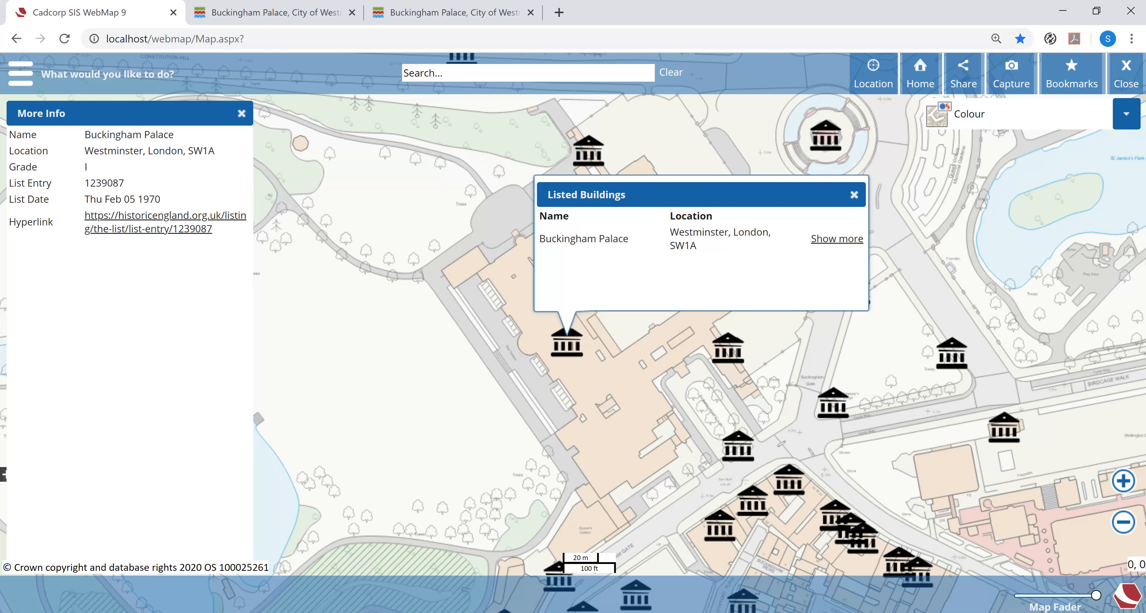
- Switch to SIS Desktop, bring up the Expressions Notepad file and copy the anchor expression with target='_blank' and link text Website
left_click(315, 612)
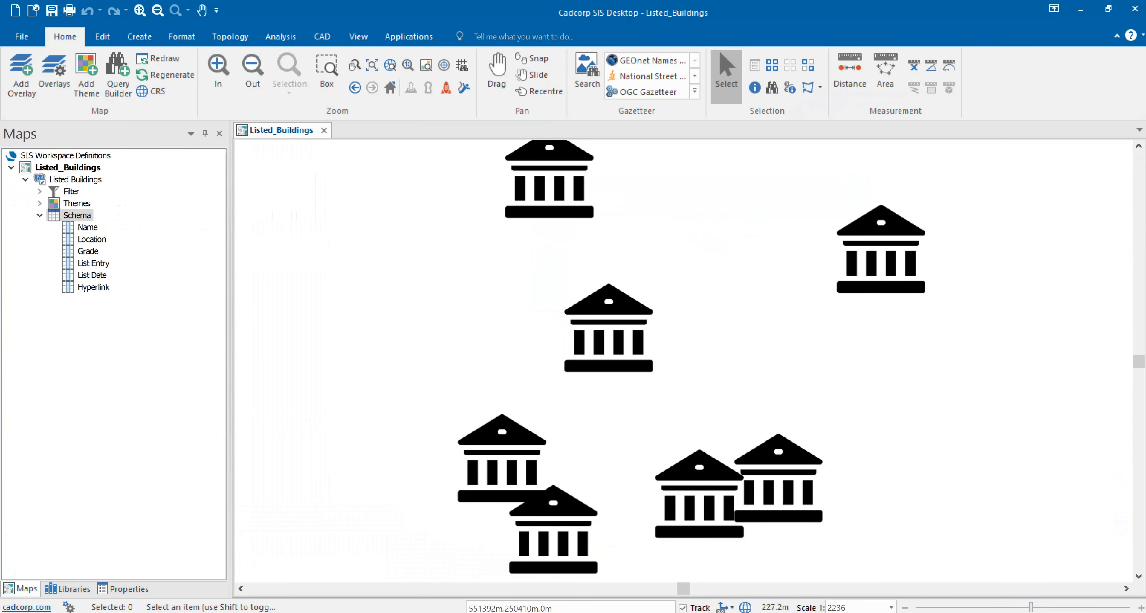
left_click(338, 612)
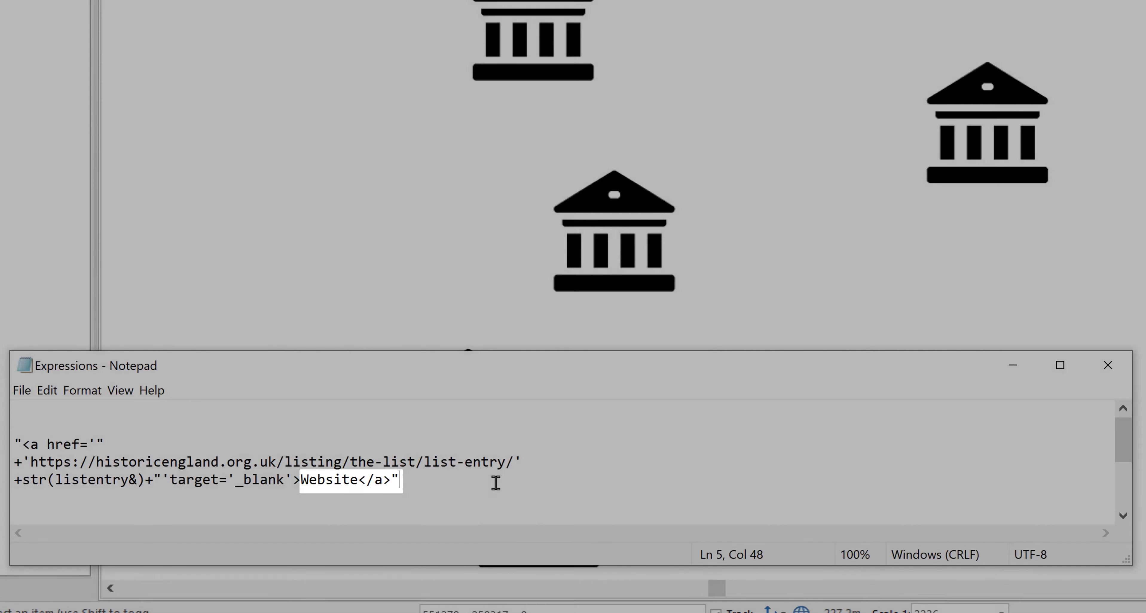
left_click_drag(494, 482, 0, 445)
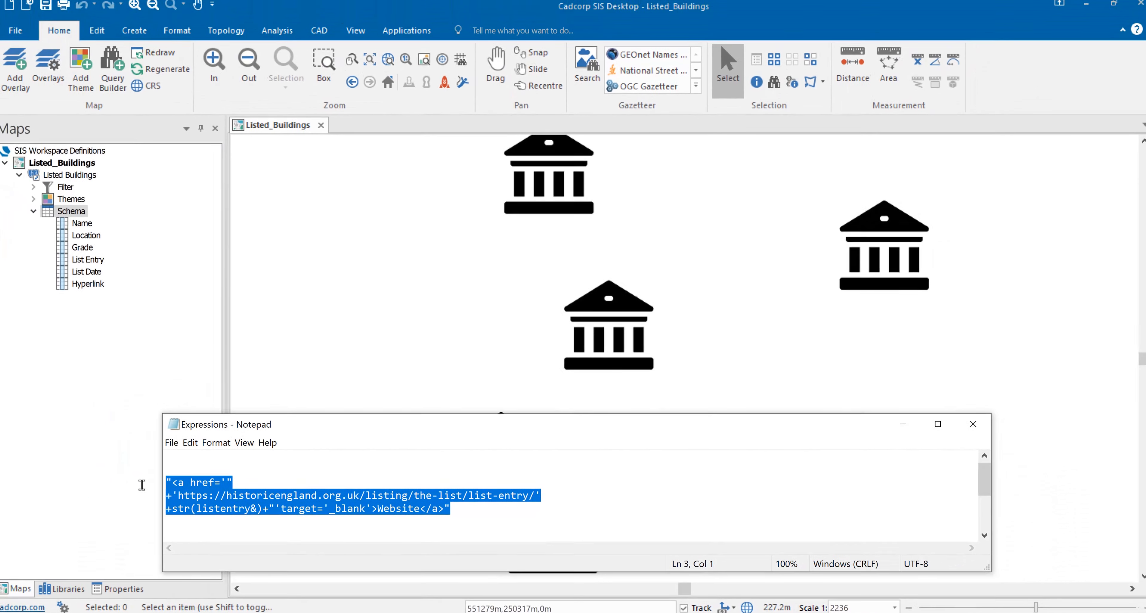
- Add an expression column to the Listed Buildings schema using the copied Website link expression
right_click(77, 213)
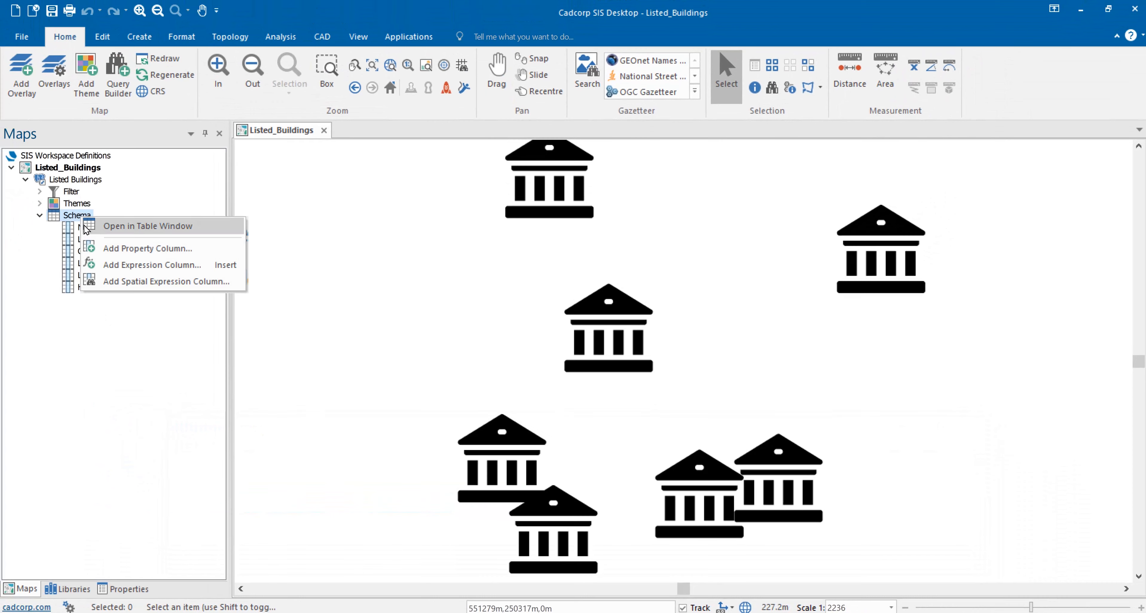
left_click(151, 265)
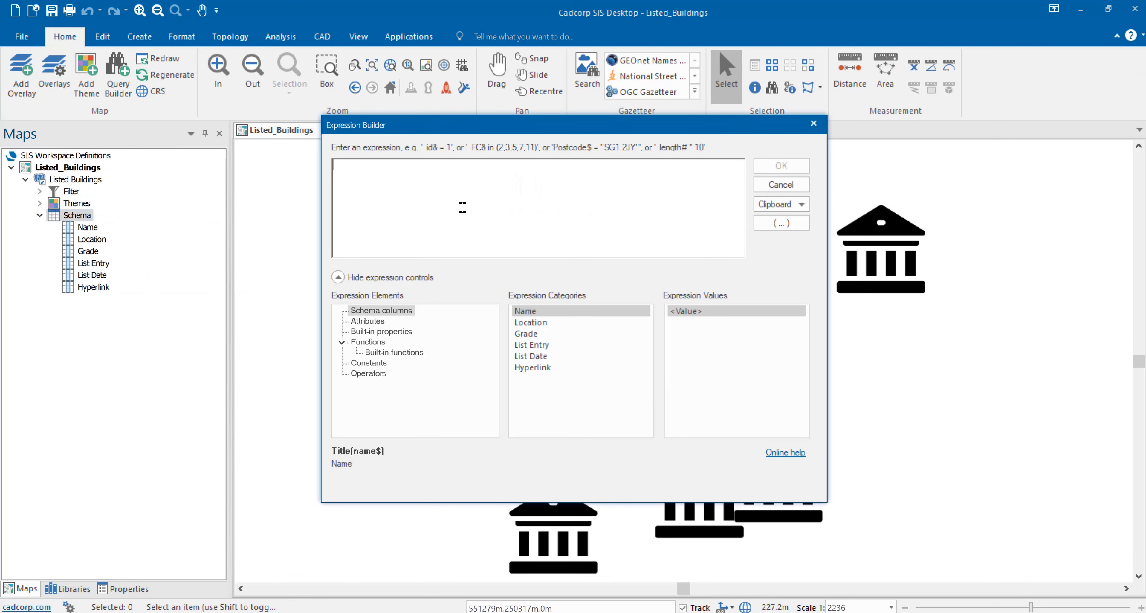
key("ctrl+v")
left_click(781, 166)
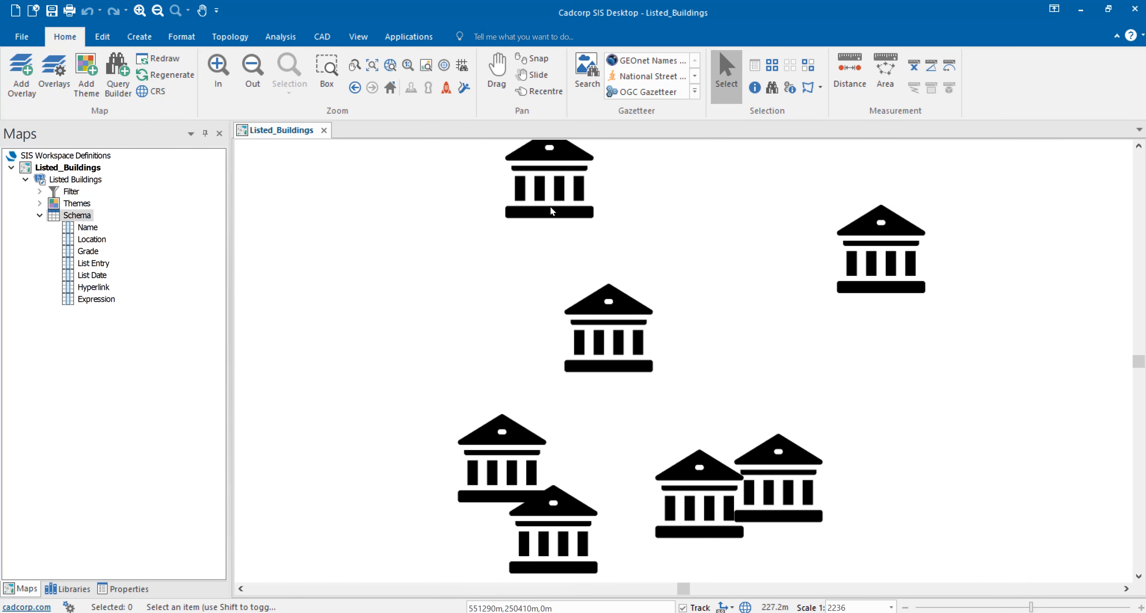
- Rename the new Website link expression column in the schema to Hyperlink 2
right_click(101, 298)
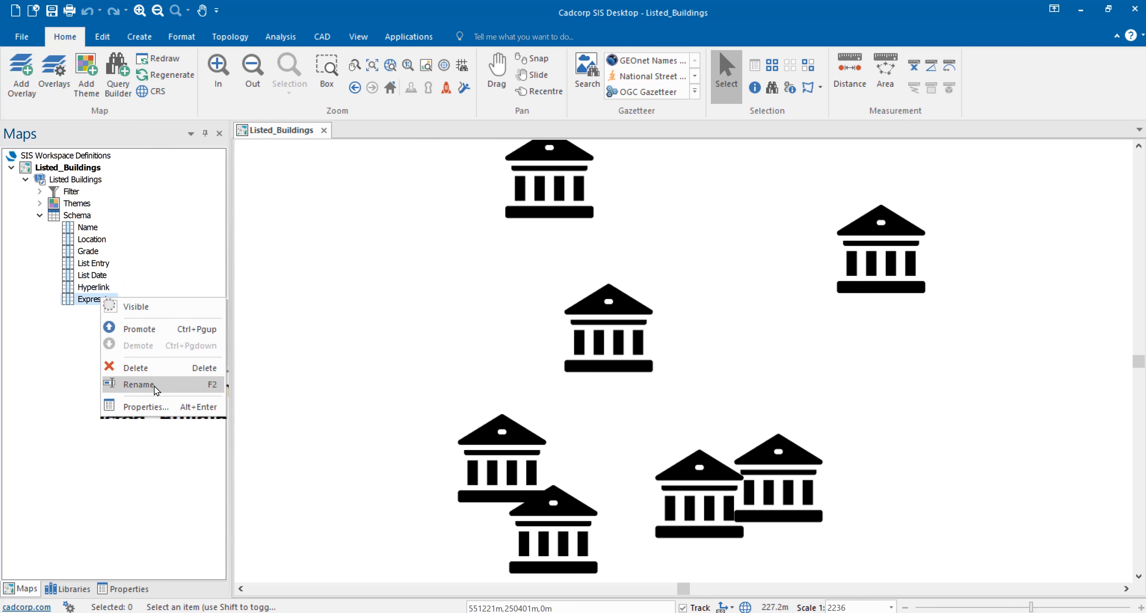
left_click(138, 384)
type("Hyperli")
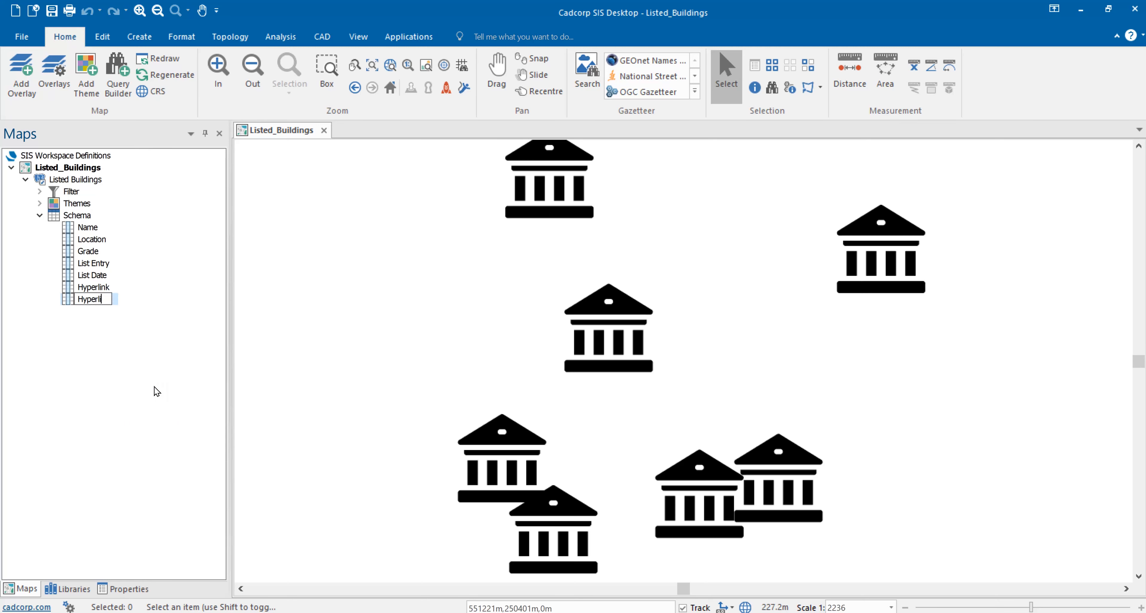
type("nk 2")
key("Return")
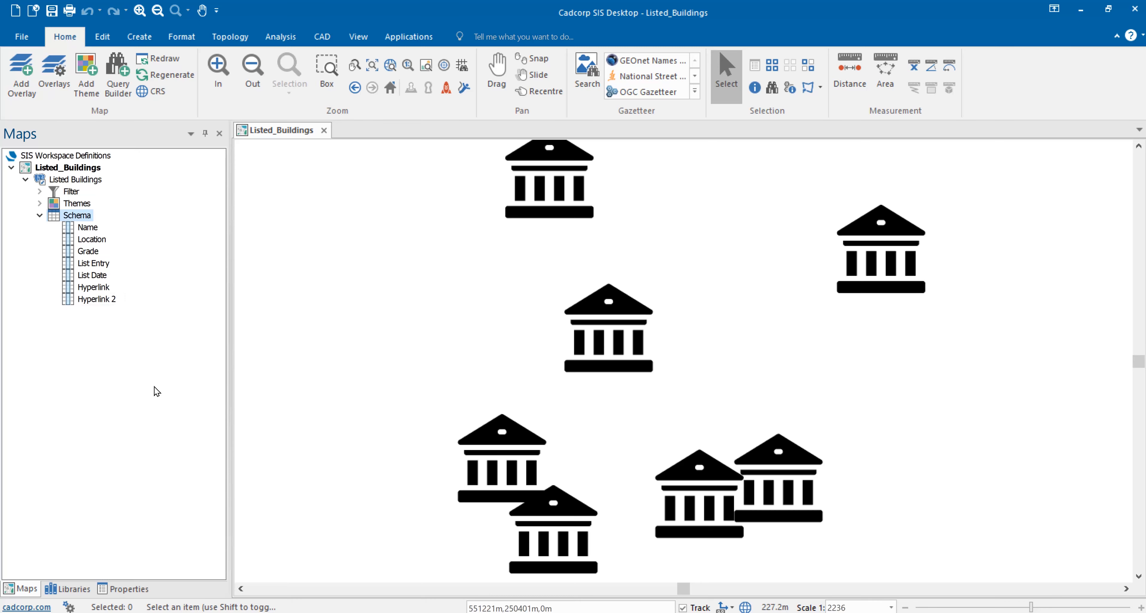
- Copy the image link expression from the Expressions Notepad file, which uses Historic England.png at 32px width and 32px height
left_click(400, 612)
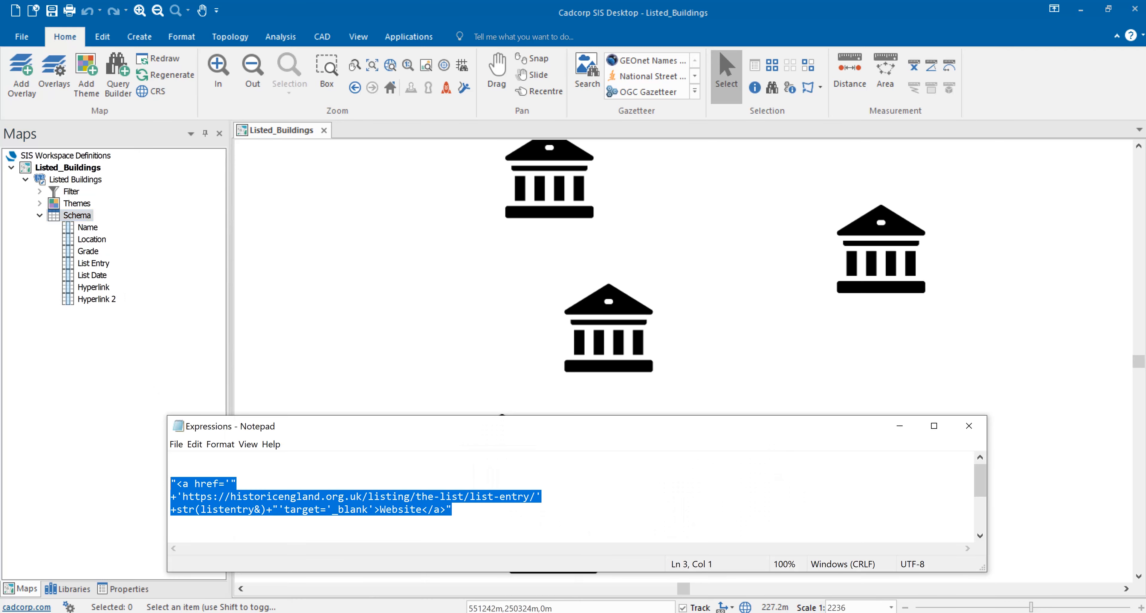
scroll(609, 489, "down", 1)
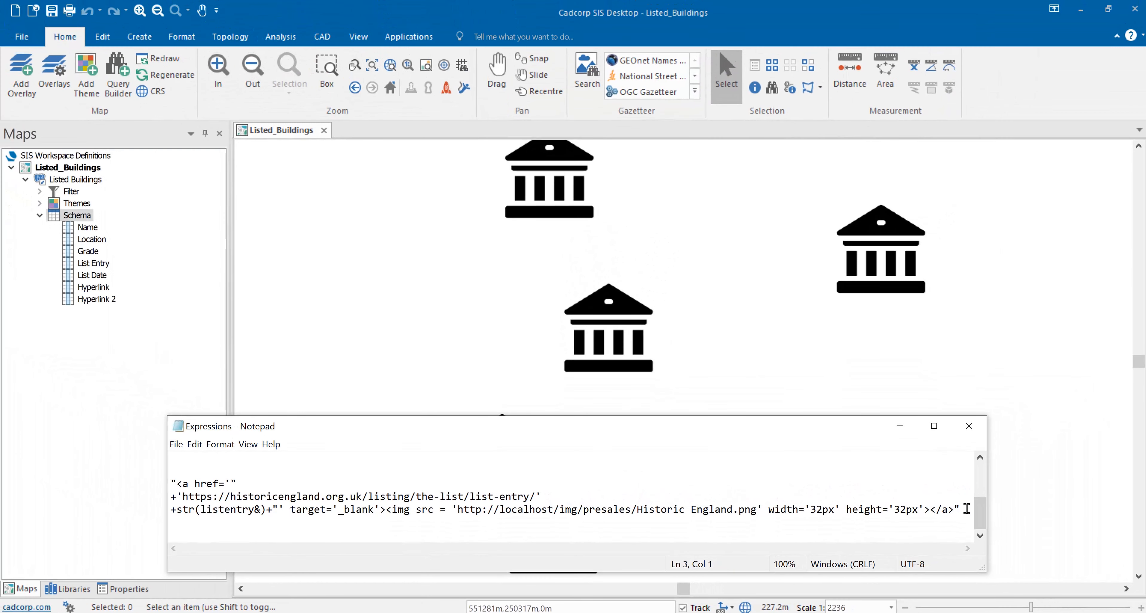
left_click_drag(961, 509, 166, 488)
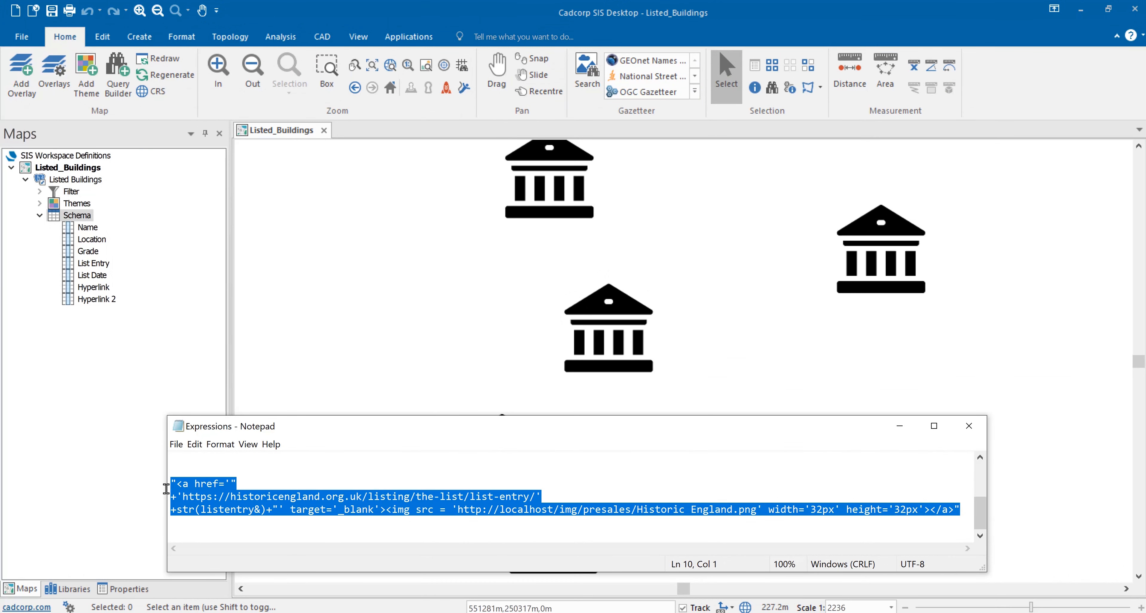
- Add another expression column to the Listed Buildings schema using the copied Historic England.png image link expression
right_click(83, 216)
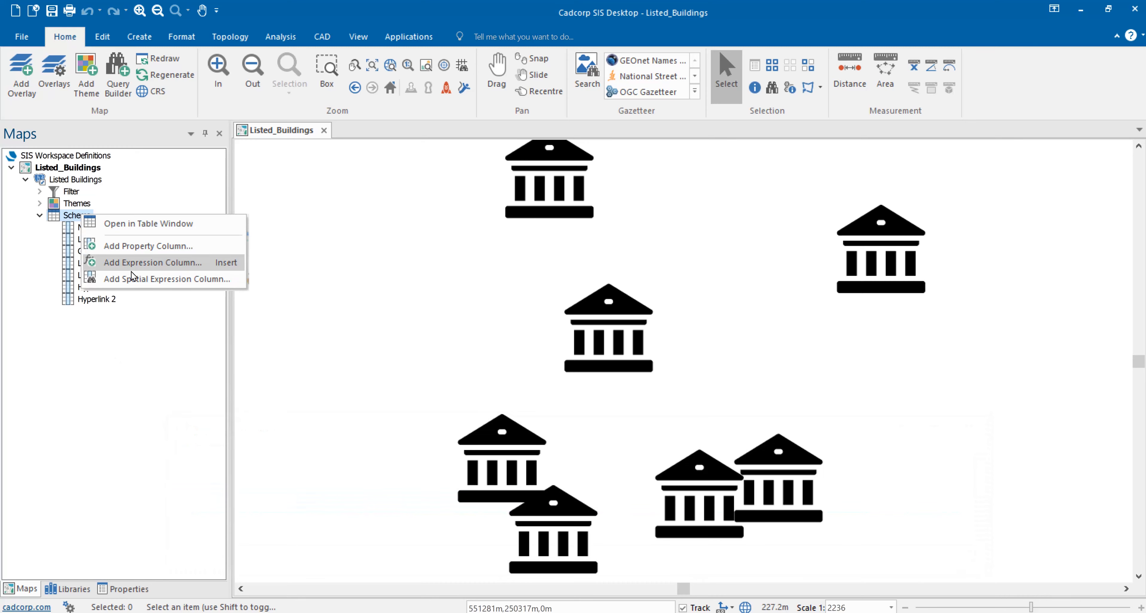
left_click(140, 263)
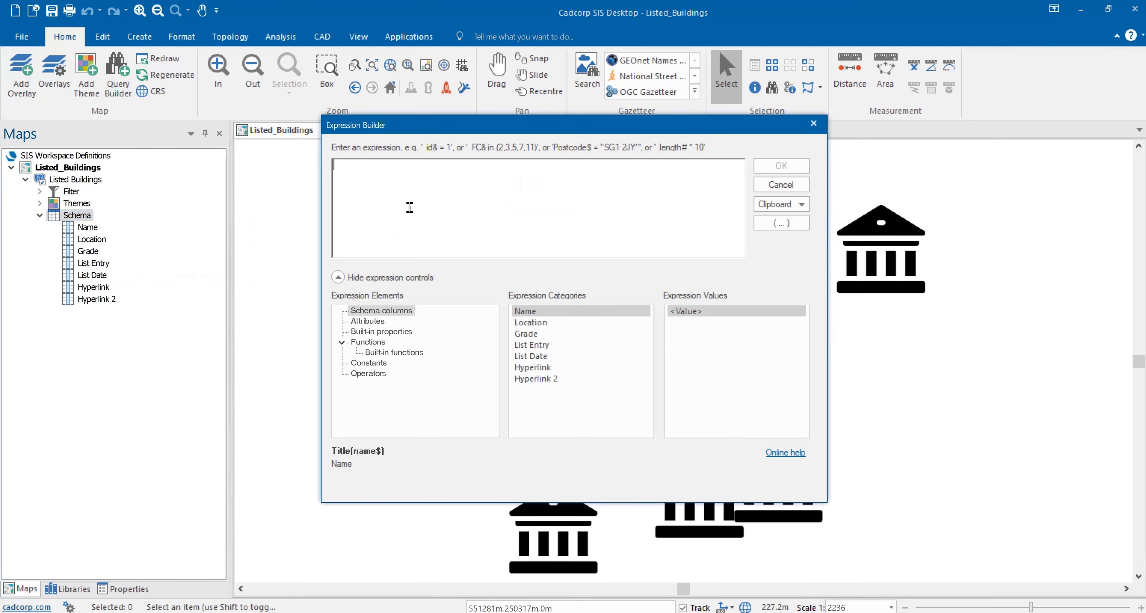
key("ctrl+v")
left_click(777, 169)
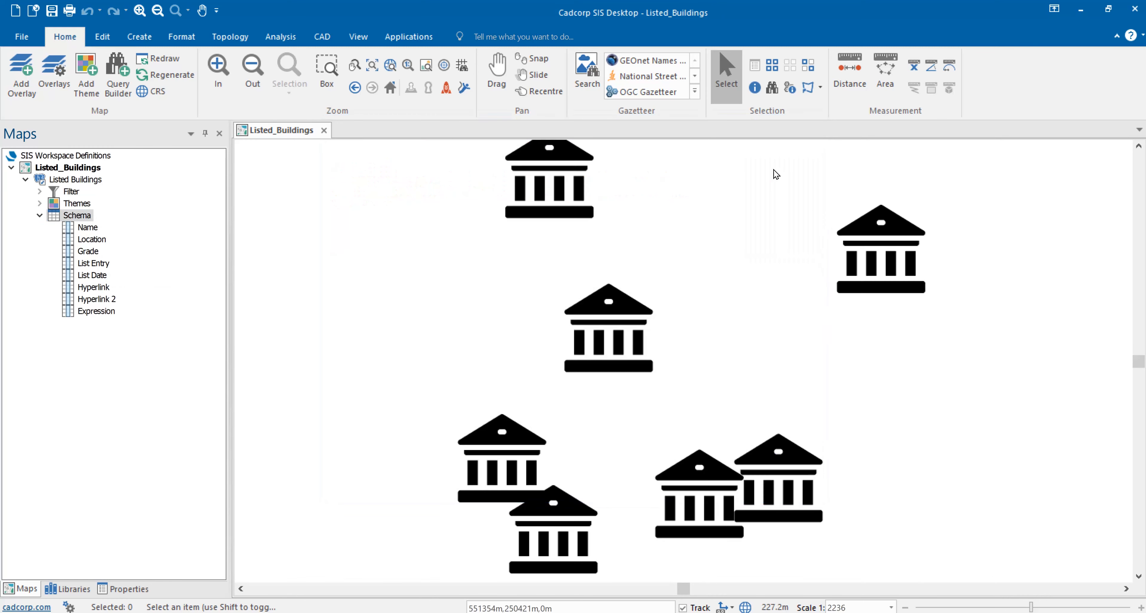
- Rename the image link expression column to Hyperlink 3 and save the Listed_Buildings workspace
right_click(107, 311)
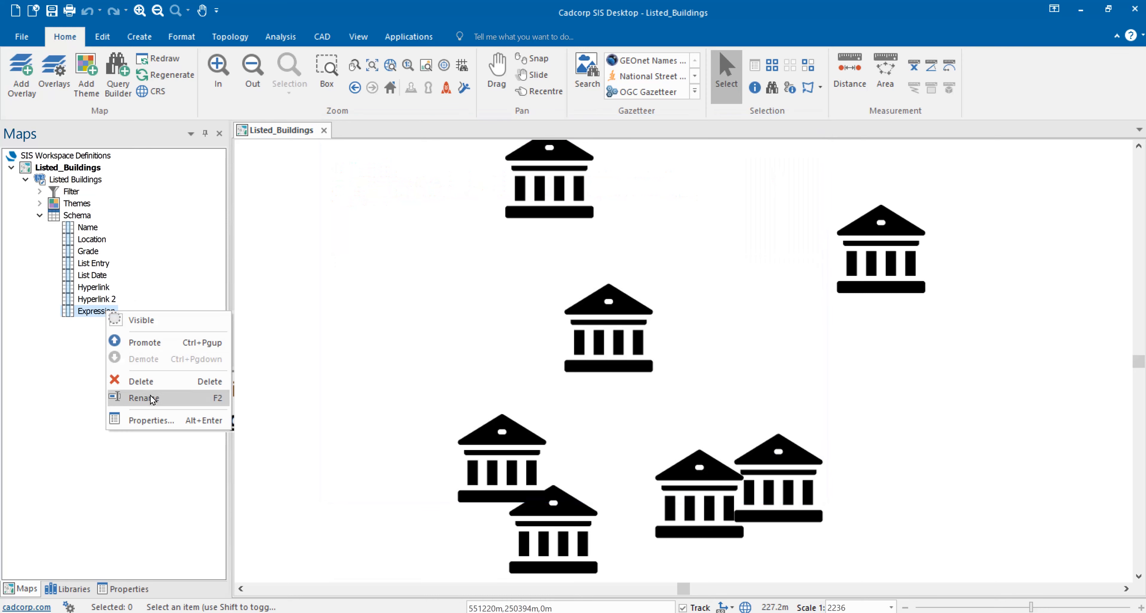
left_click(151, 398)
type("Hyperlin")
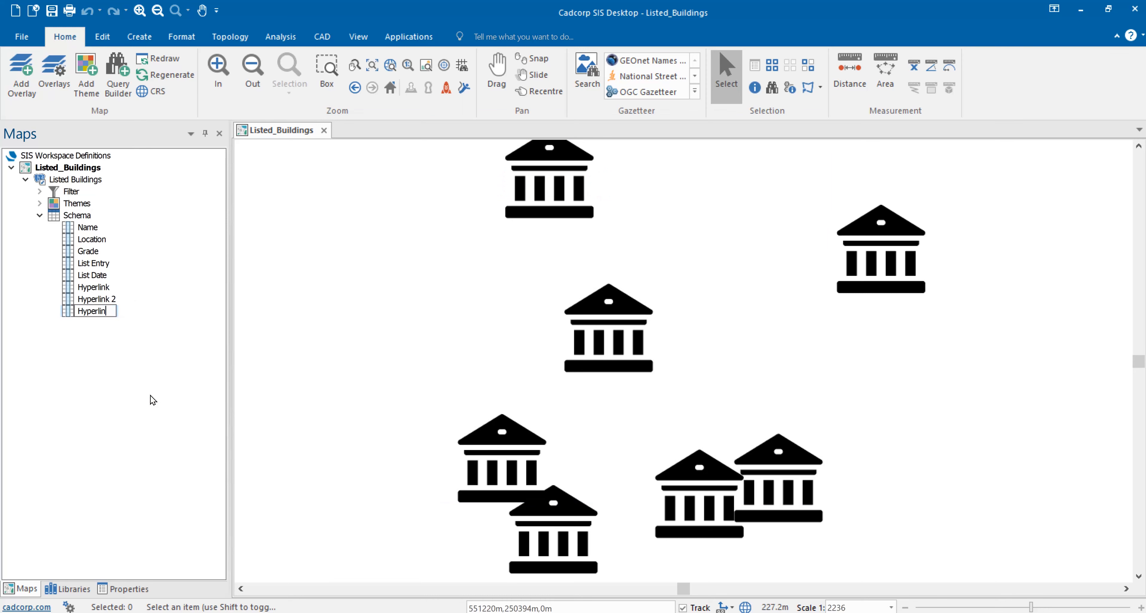
type("k 3")
key("Return")
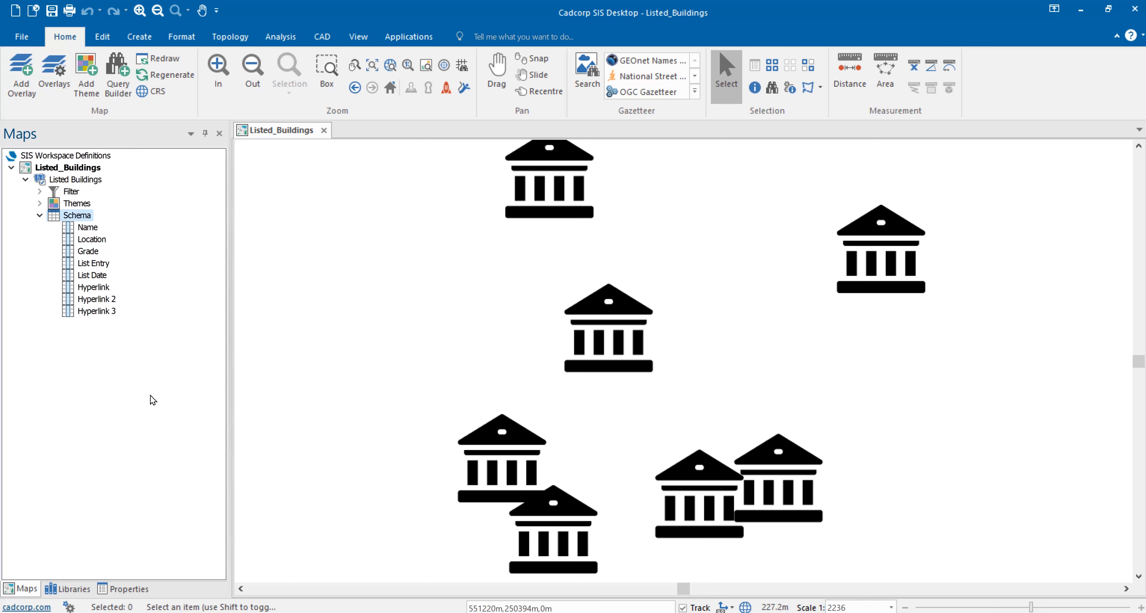
right_click(79, 171)
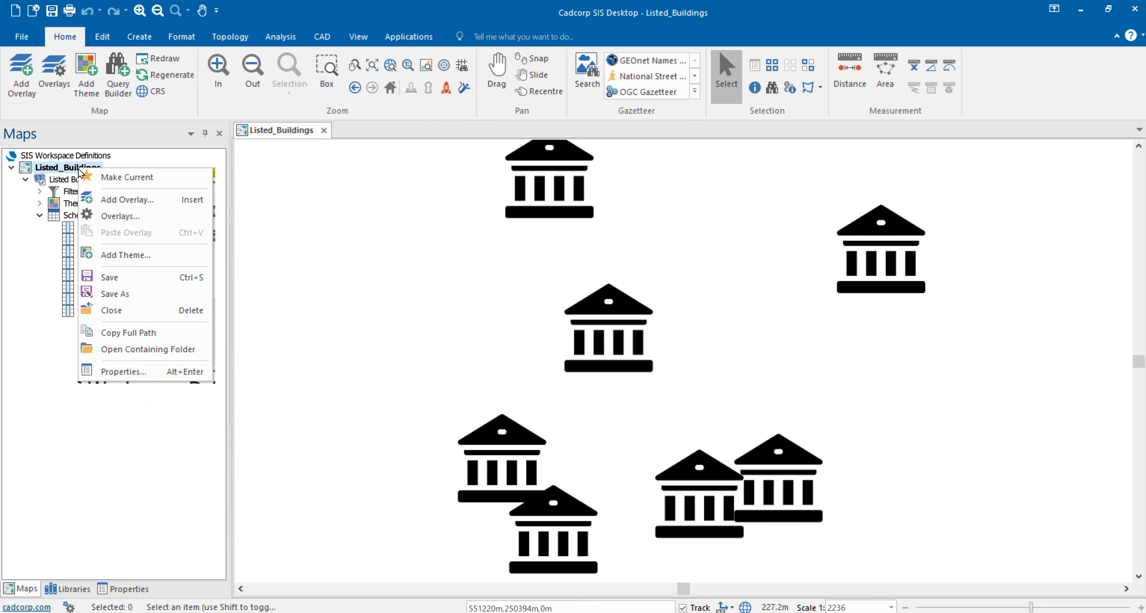
left_click(116, 279)
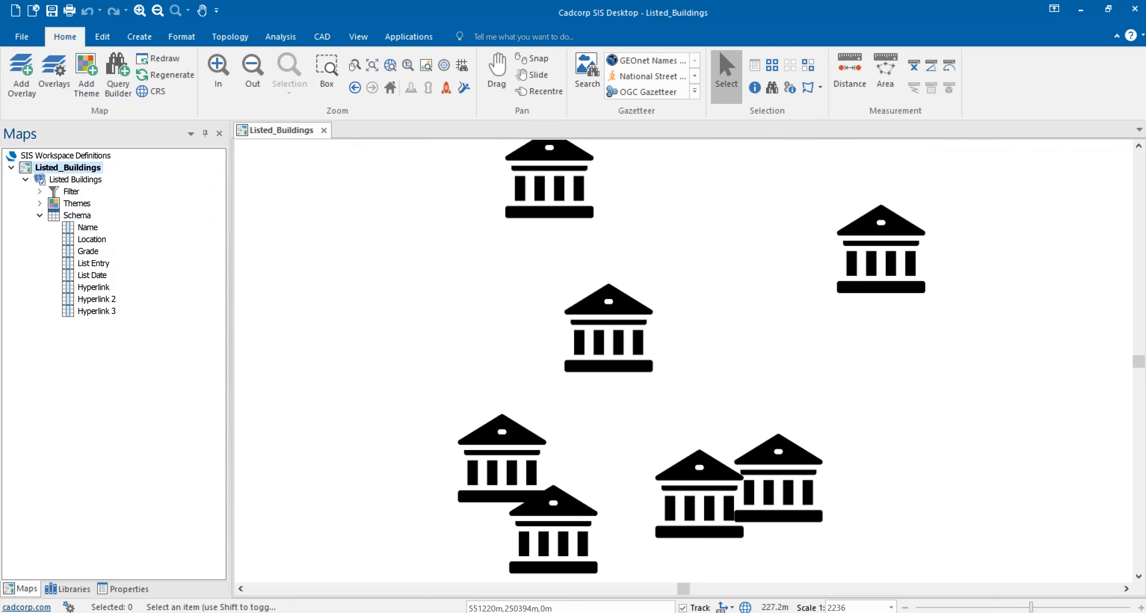
- Switch to the WebMap page in the browser, refresh it and show Buckingham Palace's full details to check the hyperlink columns
key("F5")
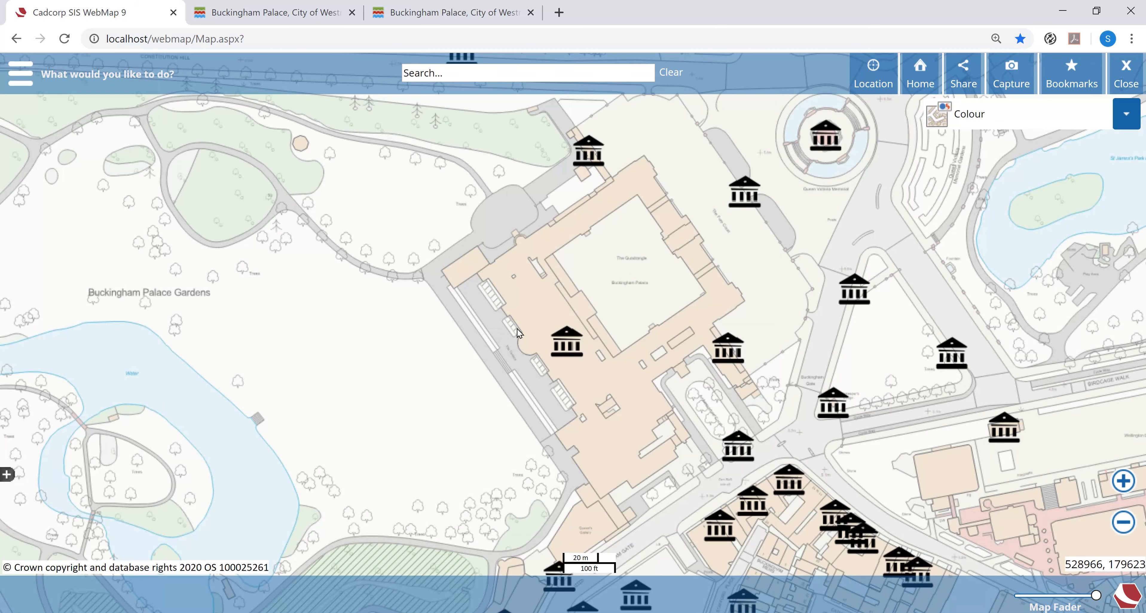
left_click(567, 342)
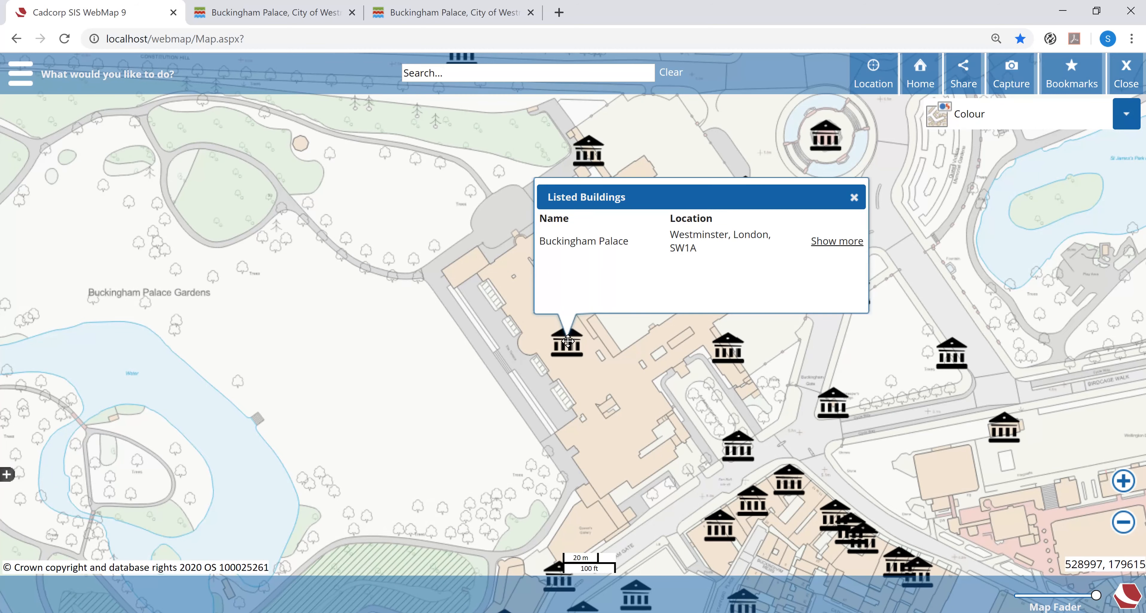
left_click(826, 243)
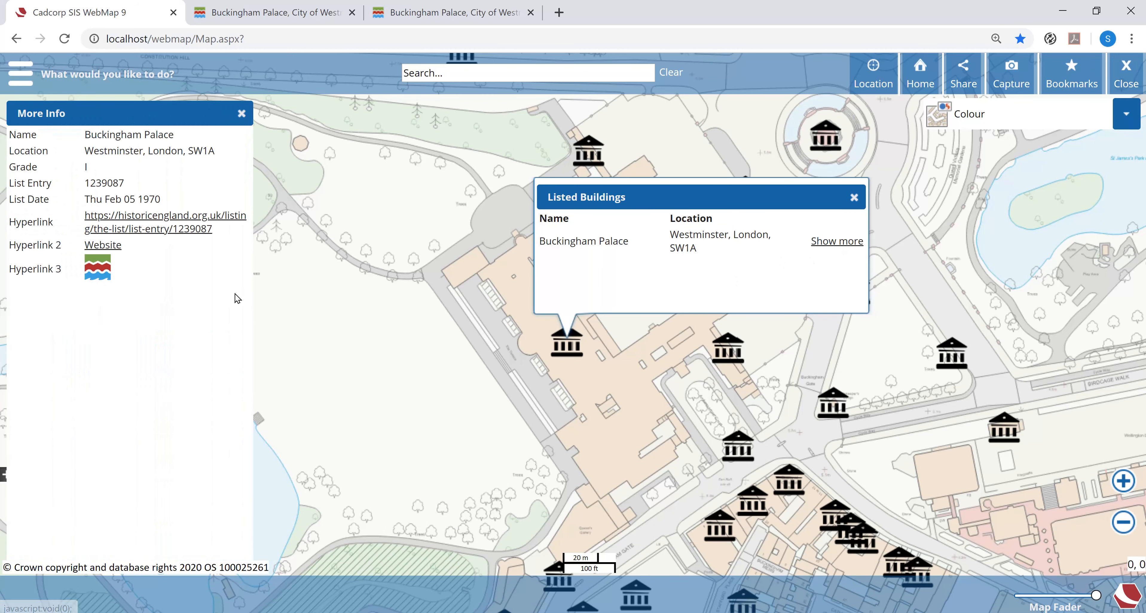